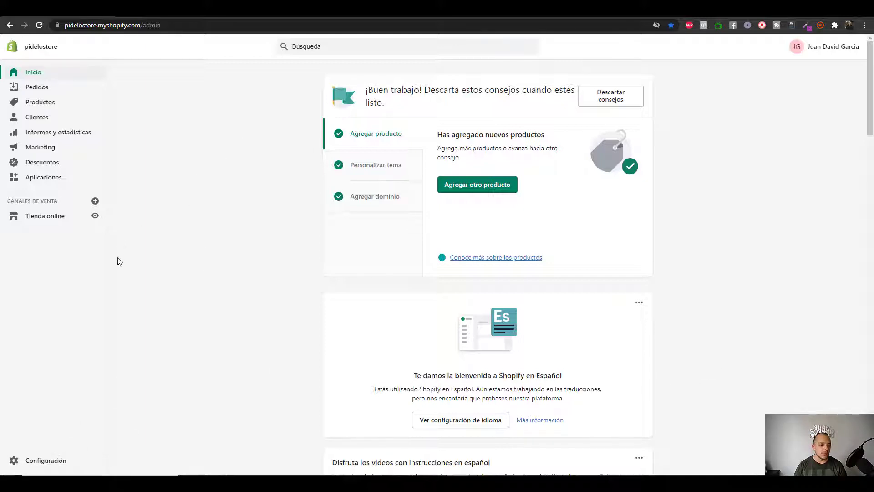
# Start adding a new page in the Páginas section of the online store.
pyautogui.click(41, 218)
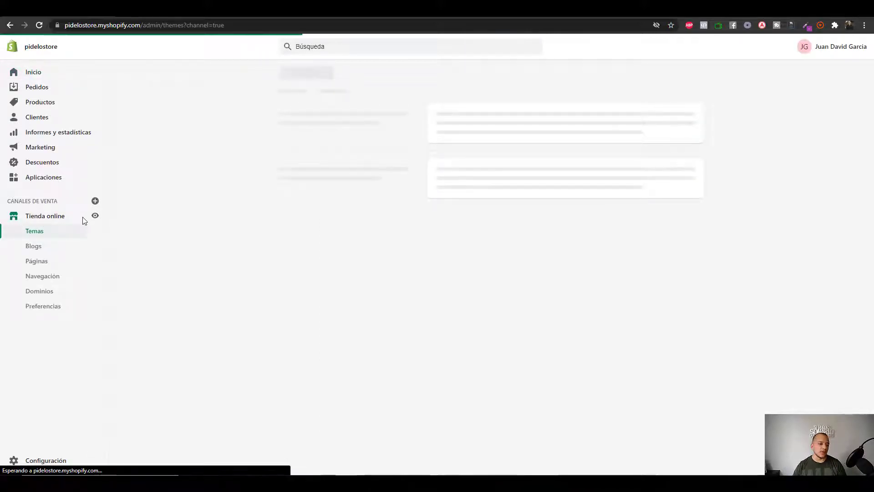
pyautogui.click(42, 267)
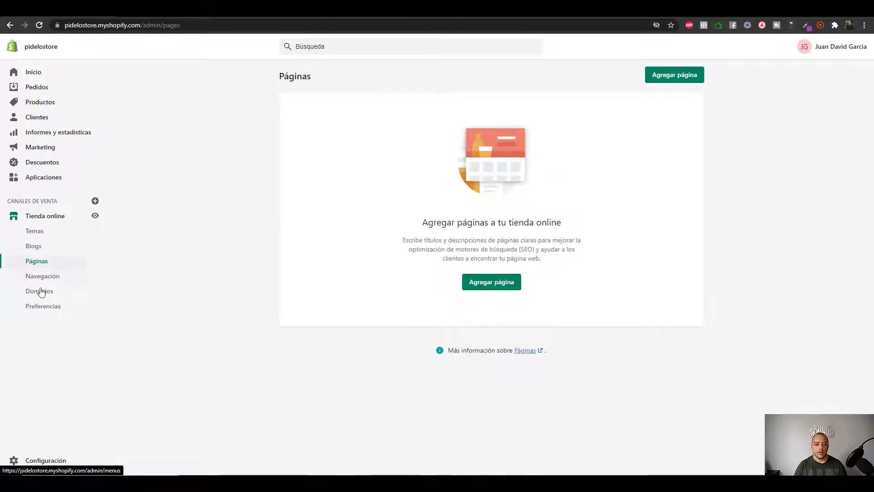
pyautogui.click(47, 461)
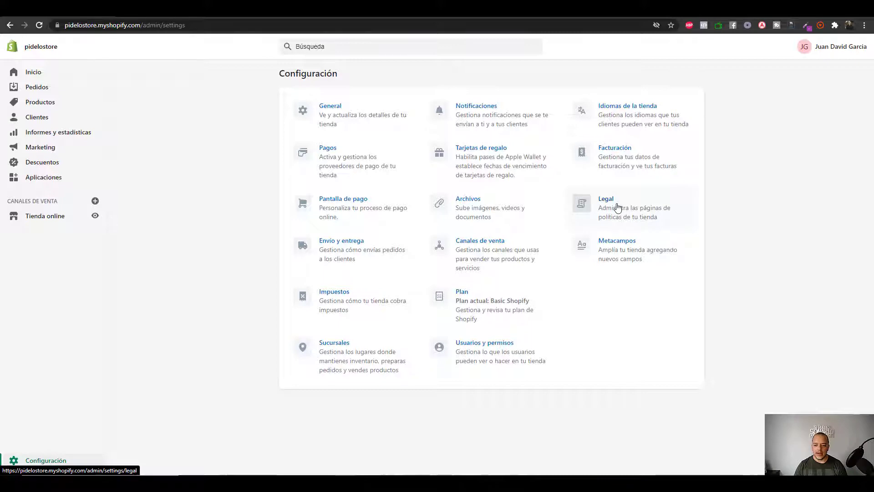
pyautogui.click(49, 218)
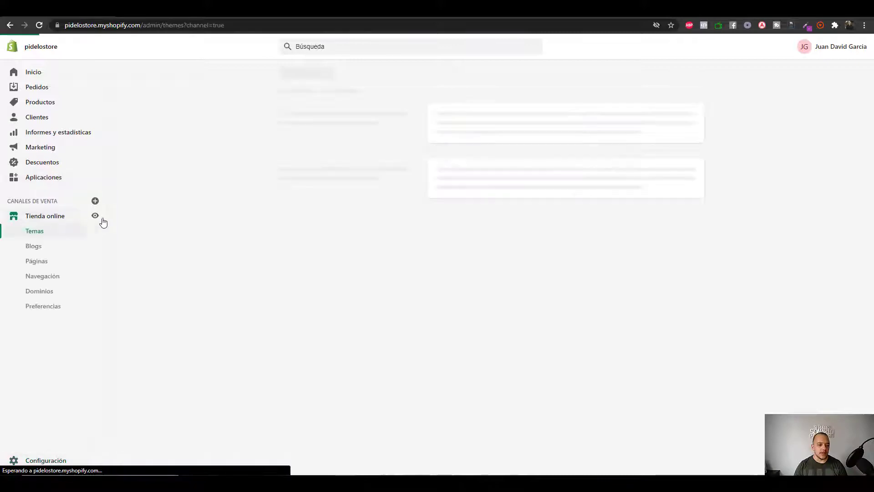
pyautogui.click(39, 262)
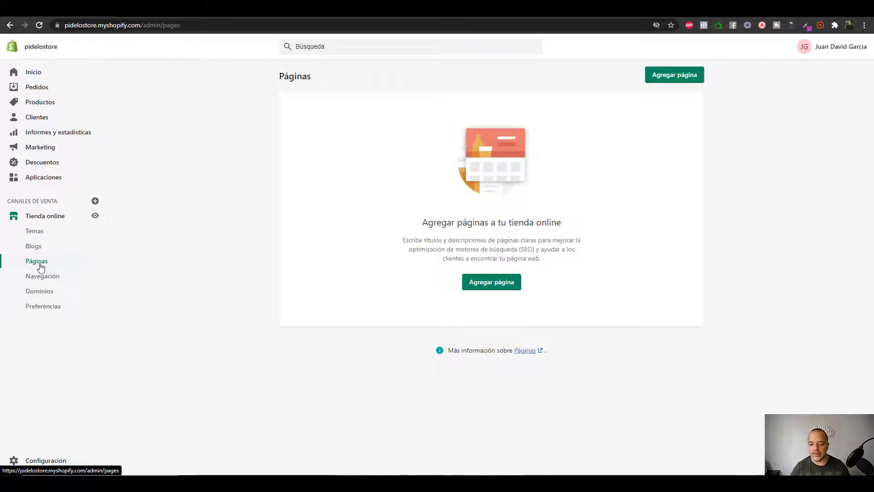
pyautogui.click(495, 285)
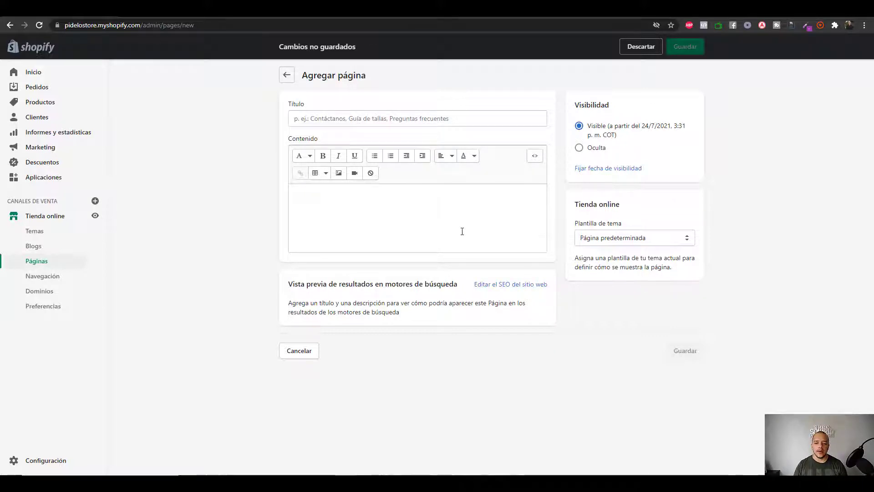
# Switch to the Word policies document, copy the heading TÉRMINOS DE SERVICIO, and paste it as the new Shopify page's title.
pyautogui.click(428, 471)
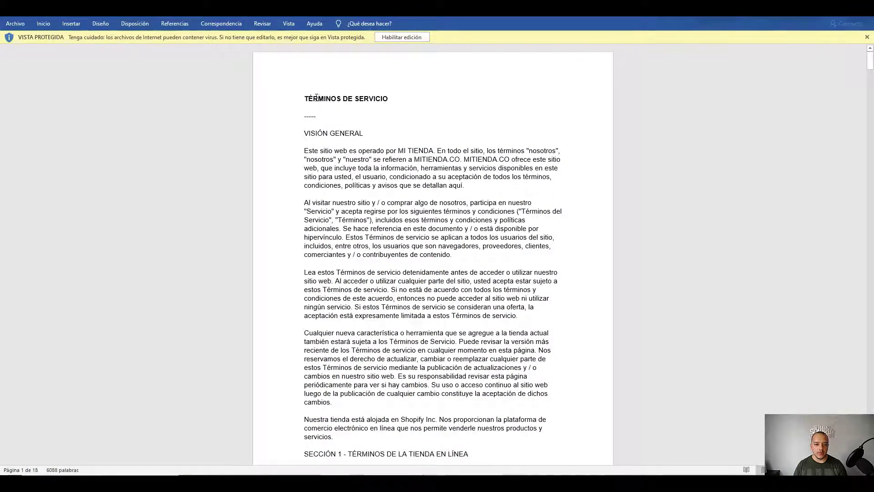
pyautogui.hotkey('ctrl', 'a')
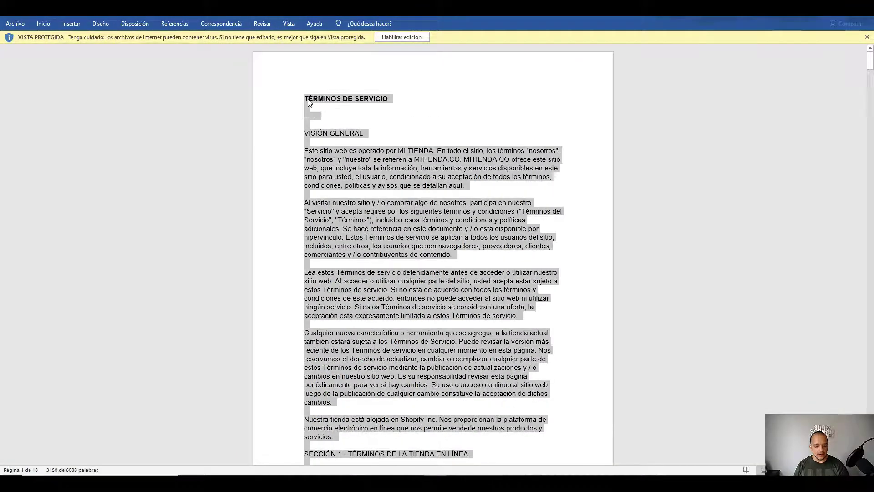
pyautogui.doubleClick(308, 102)
pyautogui.click(307, 100)
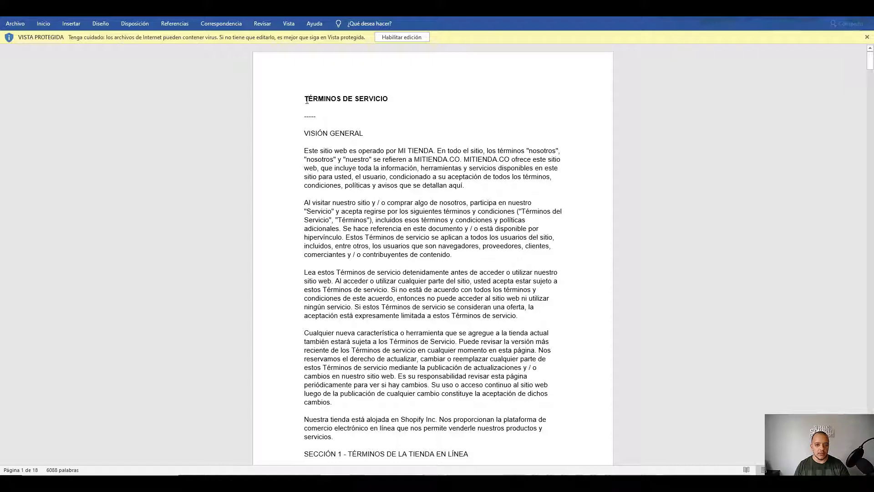
pyautogui.moveTo(307, 101); pyautogui.dragTo(389, 101)
pyautogui.hotkey('ctrl', 'c')
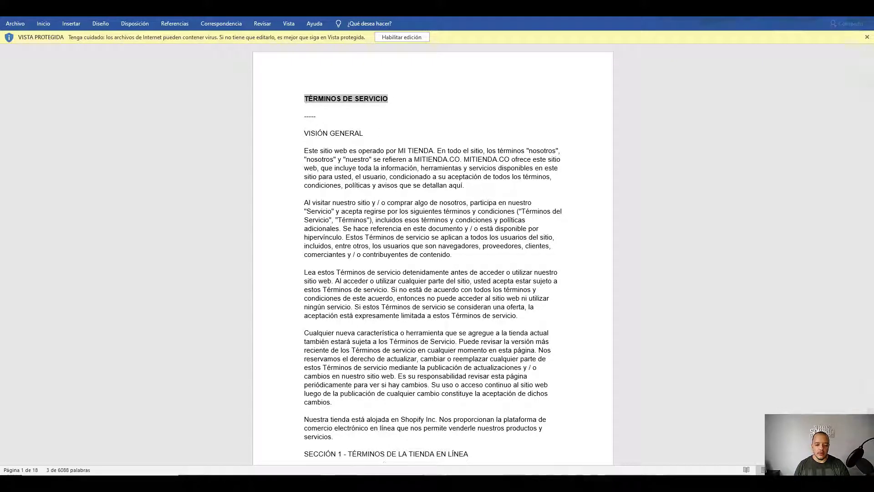
pyautogui.hotkey('alt', 'Tab')
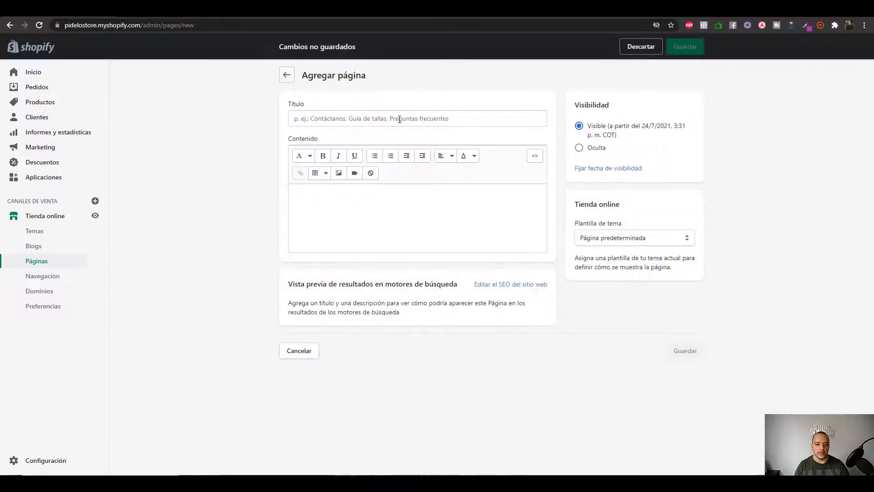
pyautogui.click(396, 119)
pyautogui.hotkey('ctrl', 'v')
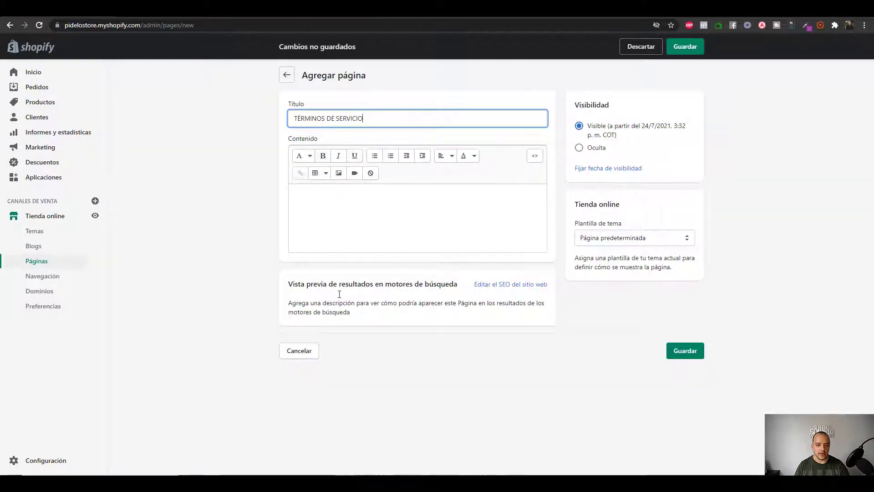
# Copy the terms of service text from VISIÓN GENERAL through Sección 20 in Word and paste it as the Shopify page's content.
pyautogui.hotkey('alt', 'Tab')
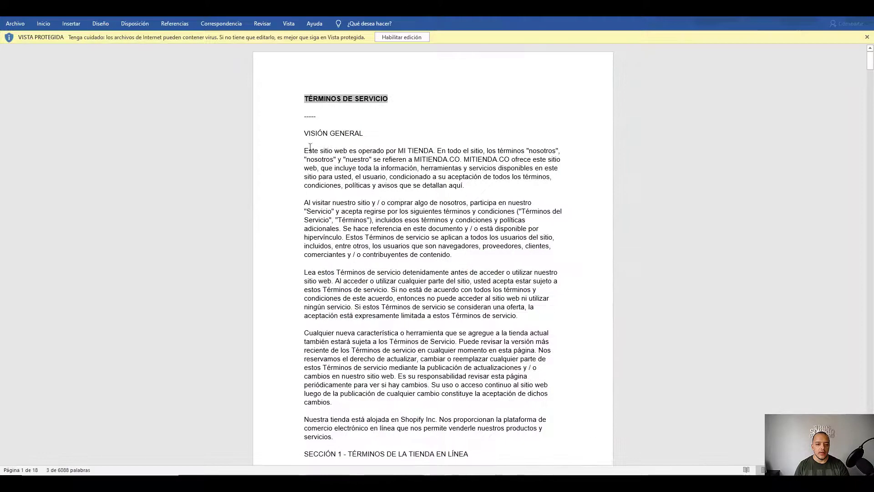
pyautogui.scroll(-15, 314, 153)
pyautogui.moveTo(312, 152); pyautogui.dragTo(374, 190)
pyautogui.scroll(-20, 318, 154)
pyautogui.scroll(-20, 319, 152)
pyautogui.scroll(-10, 320, 150)
pyautogui.scroll(-10, 320, 152)
pyautogui.scroll(-15, 319, 152)
pyautogui.scroll(-10, 319, 153)
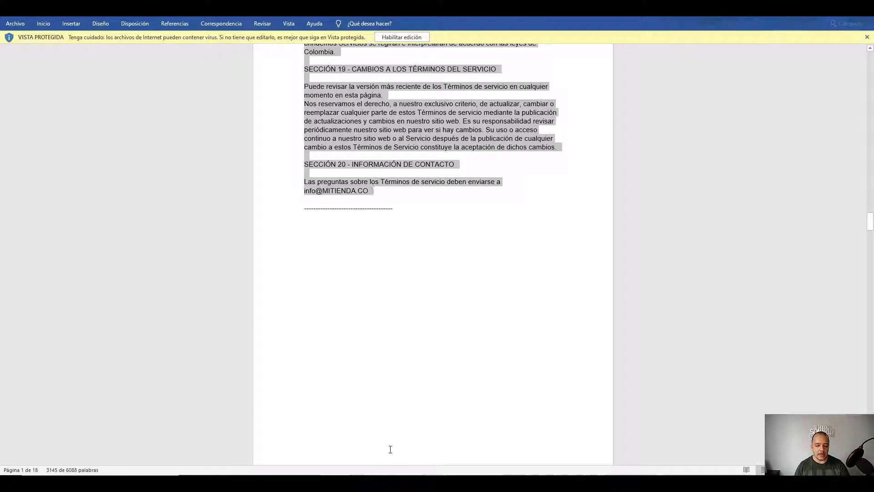
pyautogui.hotkey('alt', 'Tab')
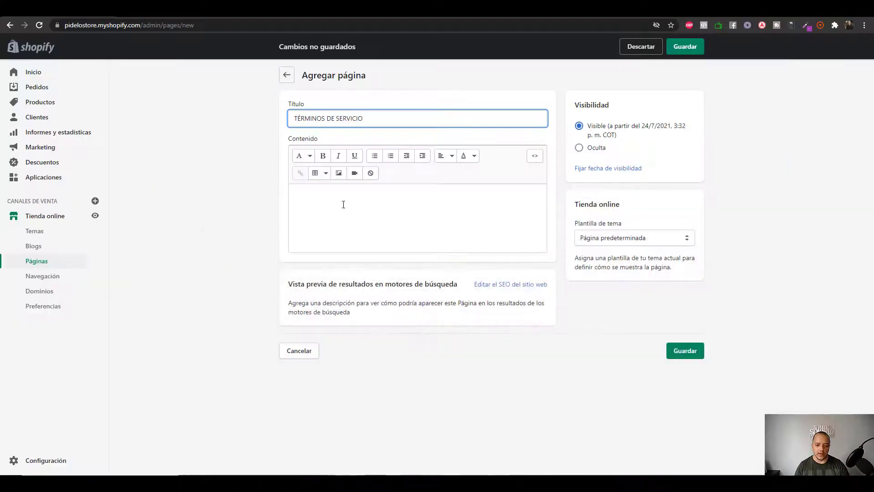
pyautogui.click(343, 205)
pyautogui.hotkey('ctrl', 'v')
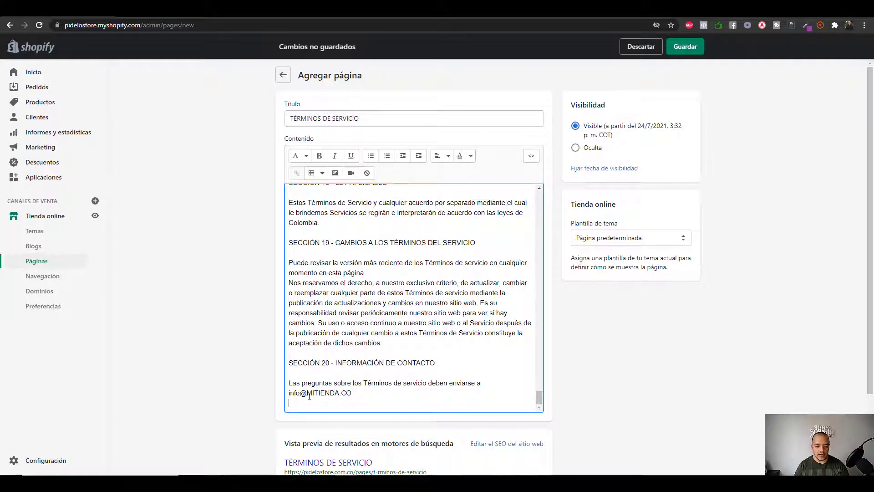
# Find "mi tienda" in the page and replace the store name in the first VISIÓN GENERAL paragraph with PIDELO STORE.
pyautogui.moveTo(308, 393); pyautogui.dragTo(353, 394)
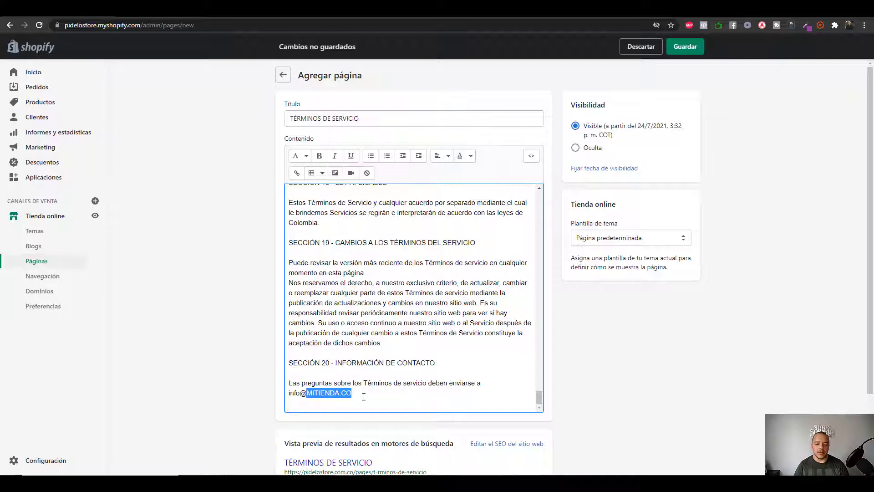
pyautogui.click(364, 396)
pyautogui.hotkey('ctrl', 'f')
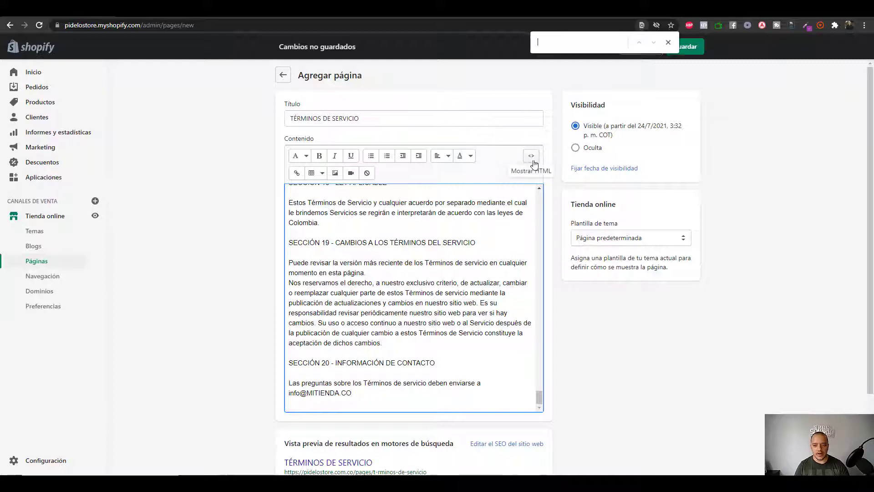
pyautogui.write('mi')
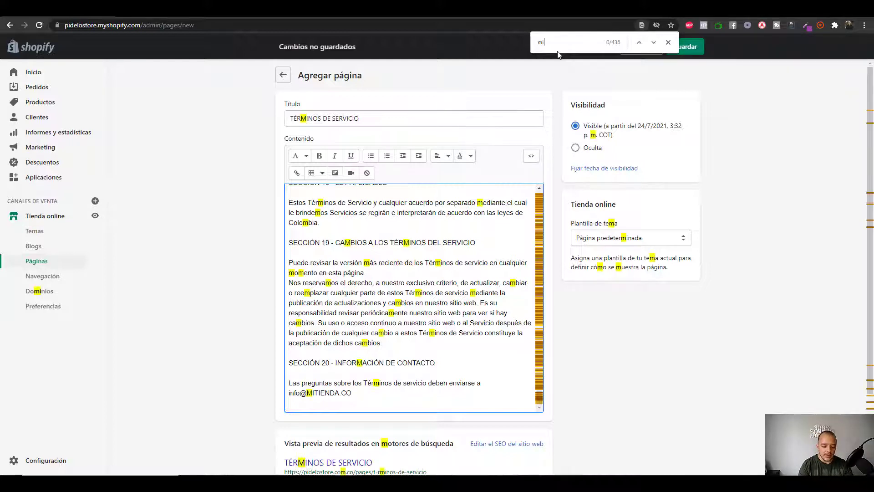
pyautogui.write(' tienda')
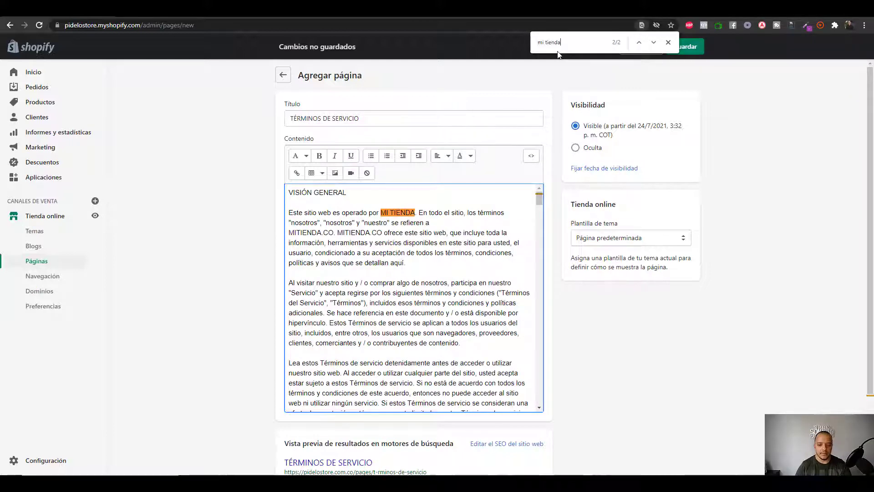
pyautogui.click(385, 213)
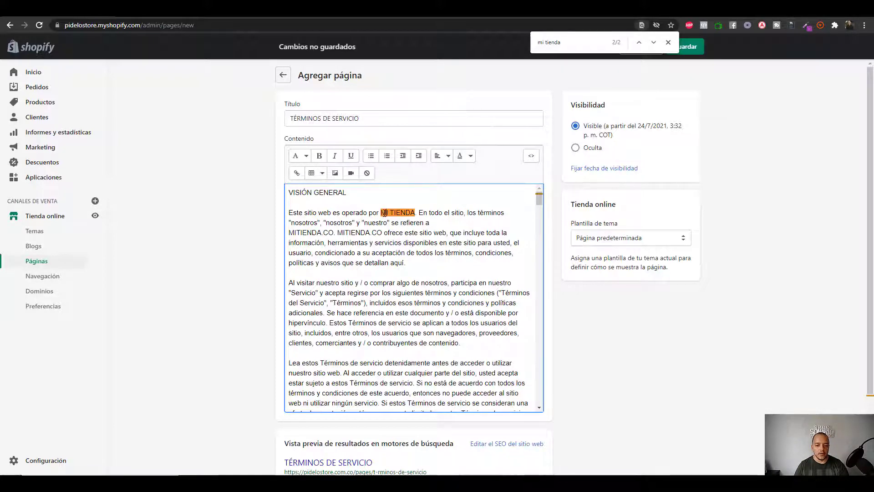
pyautogui.moveTo(383, 213); pyautogui.dragTo(411, 212)
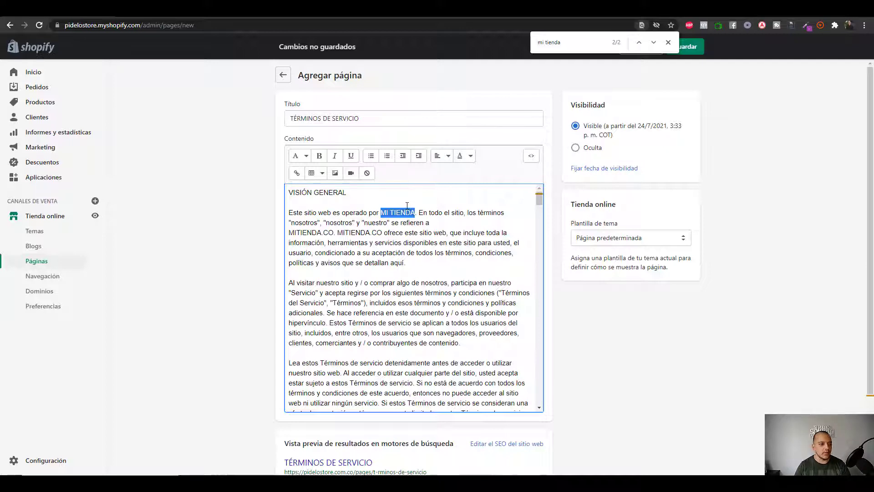
pyautogui.write('PIDELO')
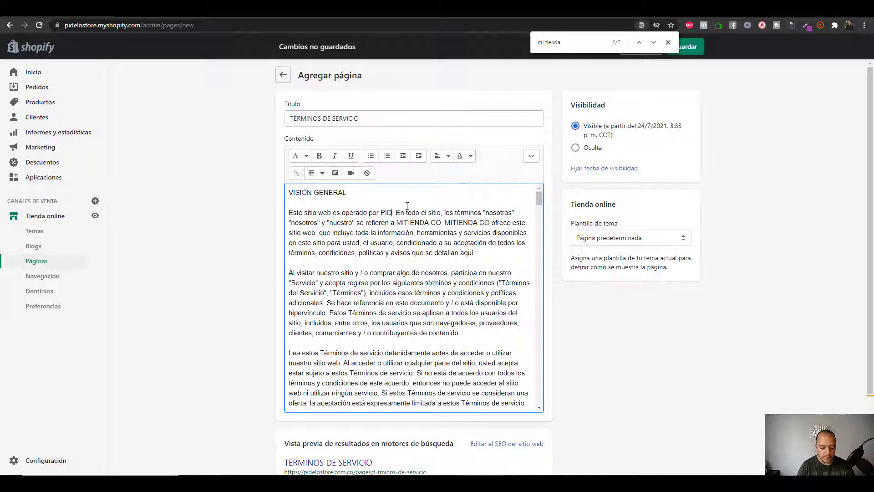
pyautogui.write(' STORE')
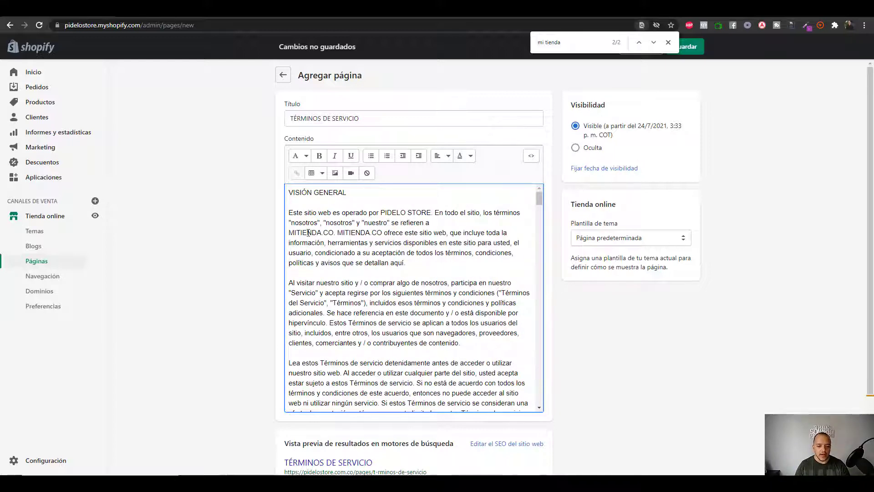
# Replace the first MITIENDA.CO in the VISIÓN GENERAL paragraph with PIDELOSTORE.COM.CO.
pyautogui.moveTo(290, 233); pyautogui.dragTo(320, 233)
pyautogui.write('PIDEL')
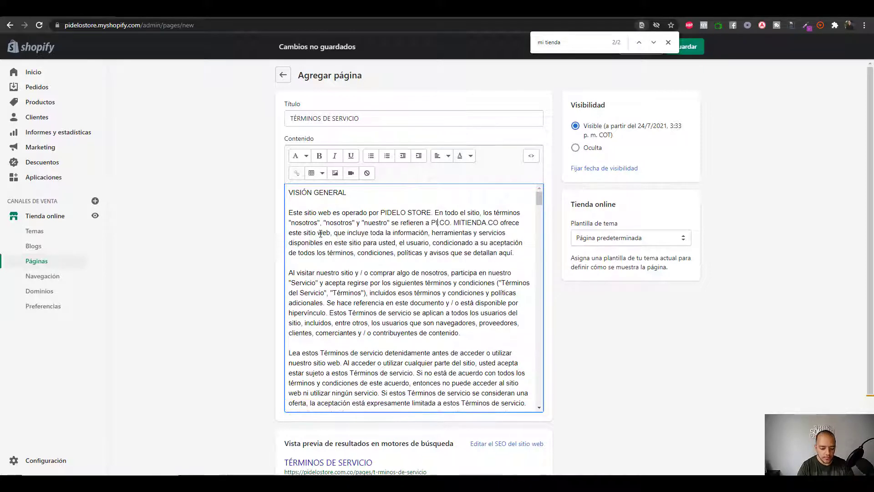
pyautogui.write('OSTORE')
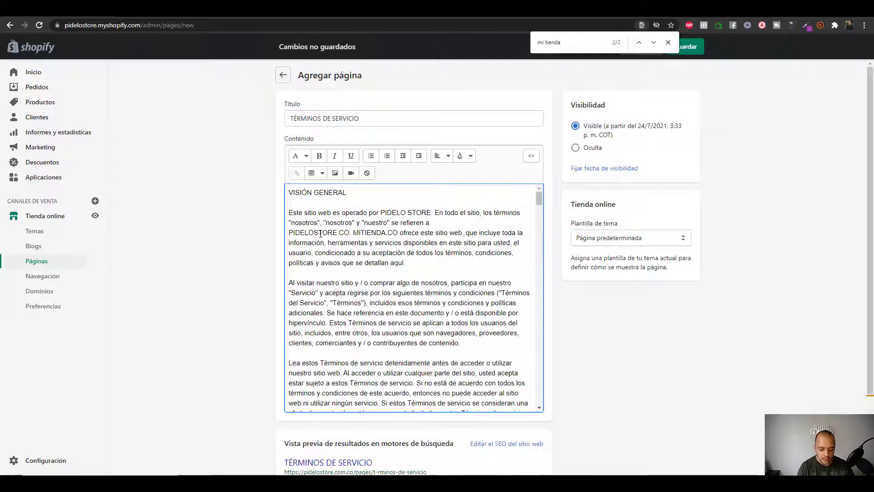
pyautogui.write('.COM.CO')
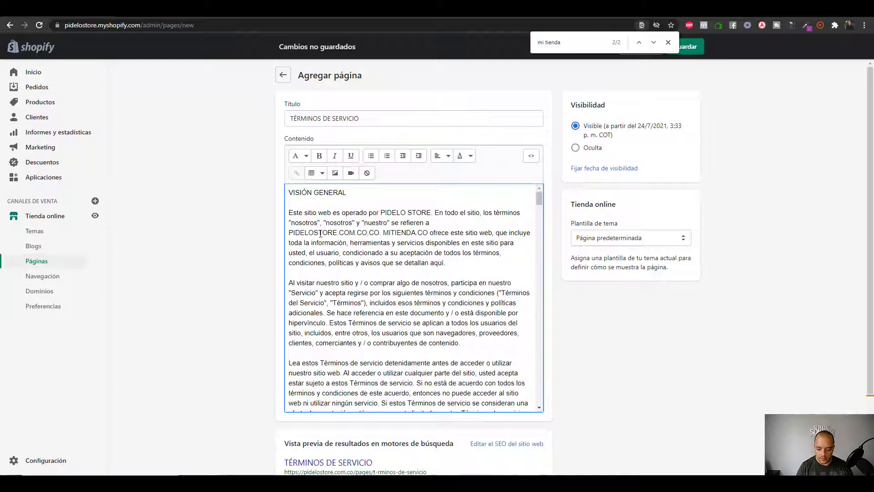
pyautogui.press('Delete')
pyautogui.press('Delete')
pyautogui.press('Delete')
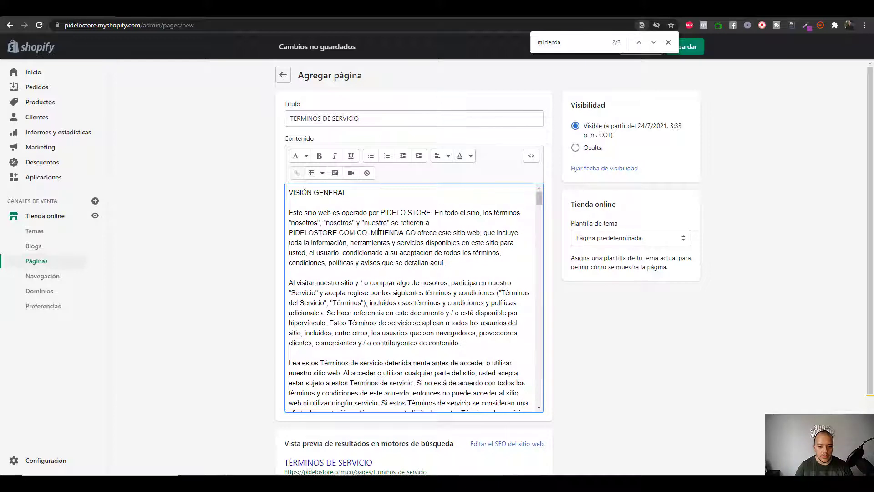
# Change the MITIENDA.CO that starts the following sentence to PIDELOSTORE.COM.CO.
pyautogui.moveTo(372, 232); pyautogui.dragTo(403, 233)
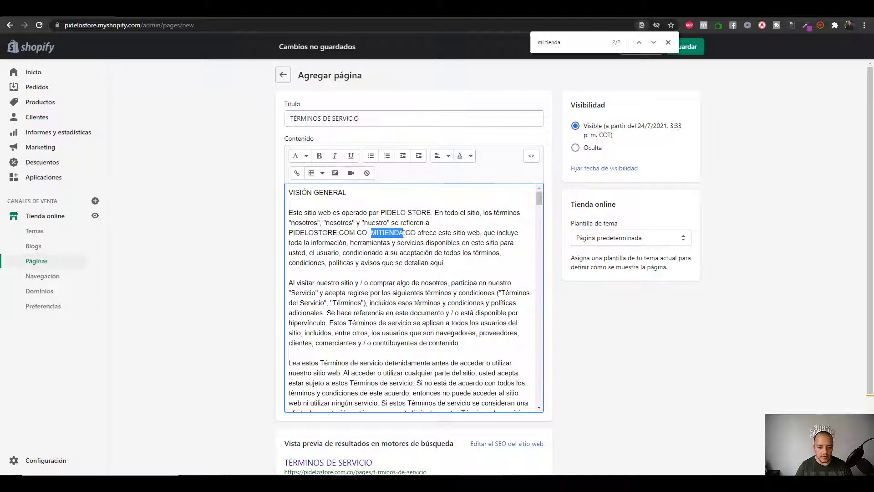
pyautogui.write('PIDELO')
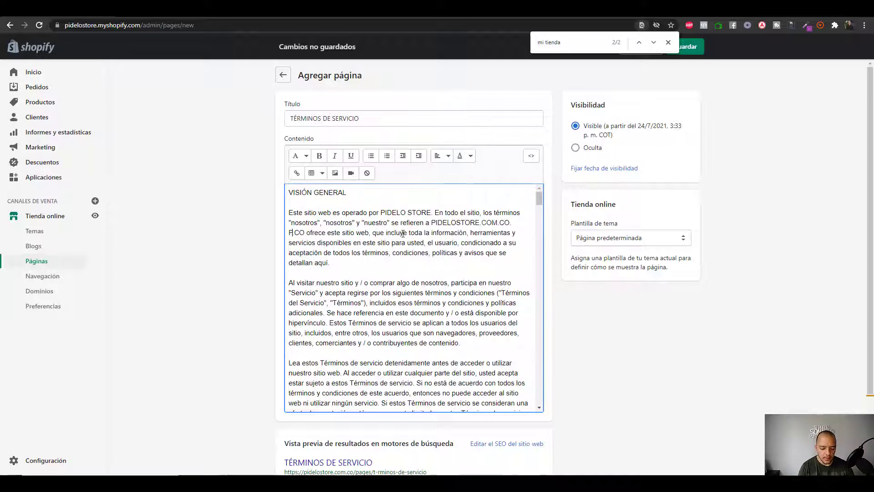
pyautogui.write('STORE')
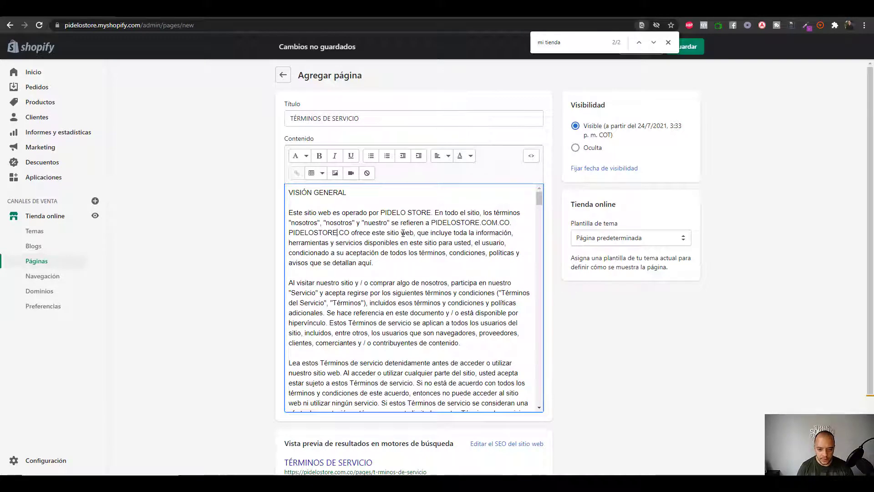
pyautogui.write('.COM')
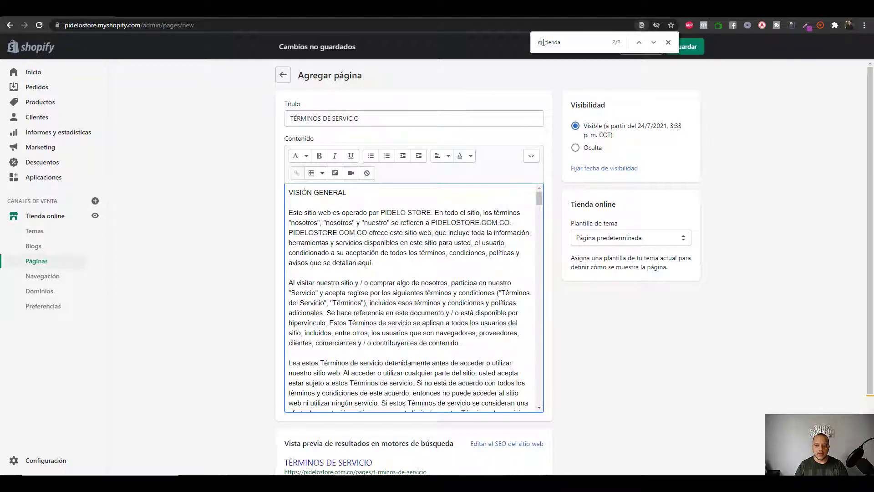
# Find MITIENDA.CO in the page and replace the one in the "En ningún caso" paragraph with PIDELOSTORE.COM.CO.
pyautogui.click(653, 45)
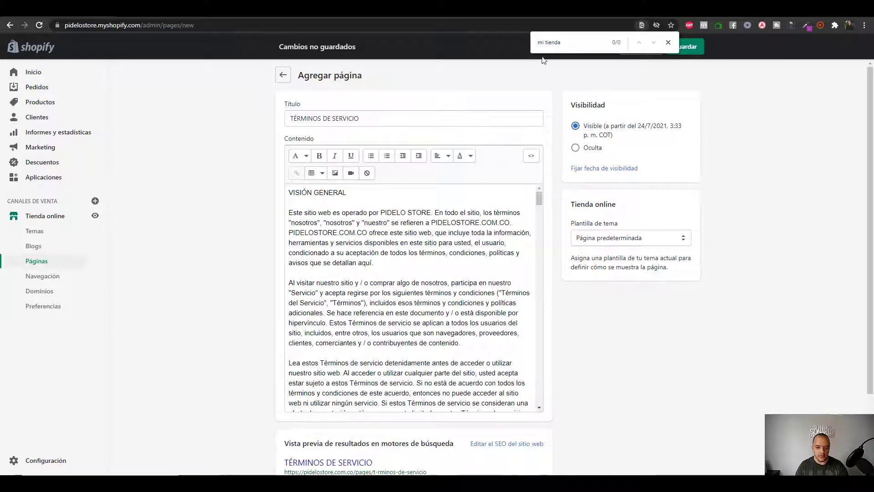
pyautogui.moveTo(564, 44); pyautogui.dragTo(535, 44)
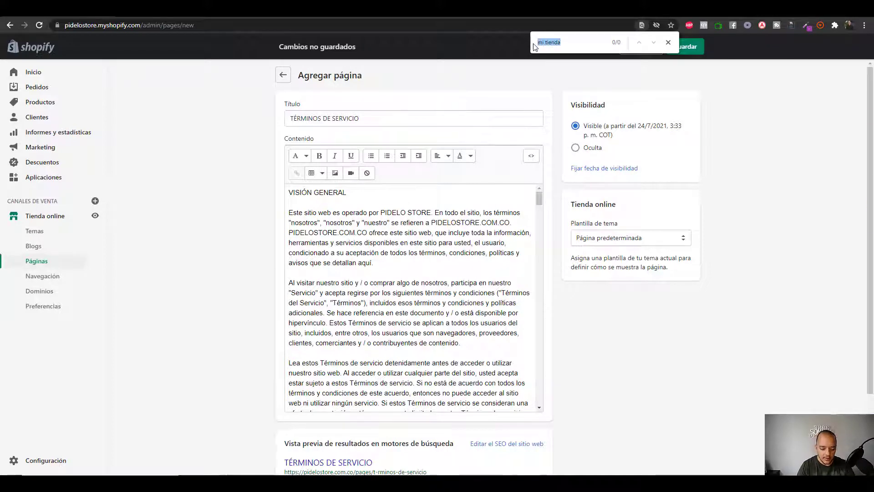
pyautogui.write('MITIEND')
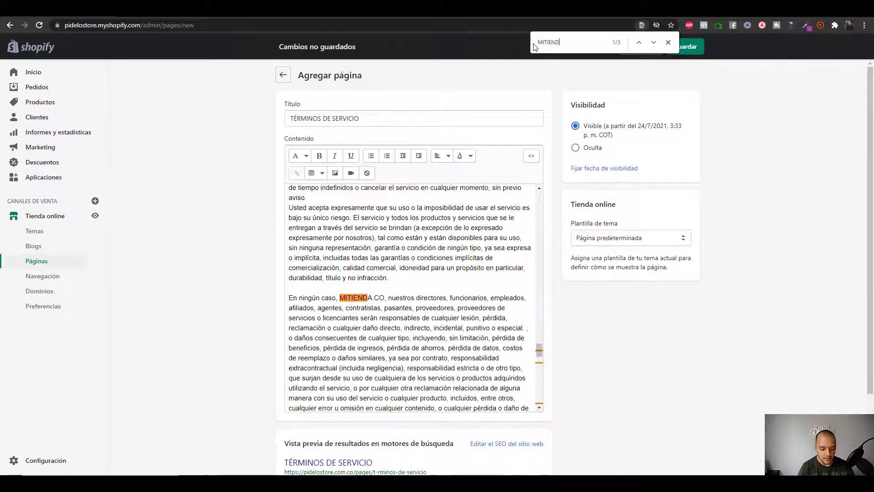
pyautogui.write('A.CO')
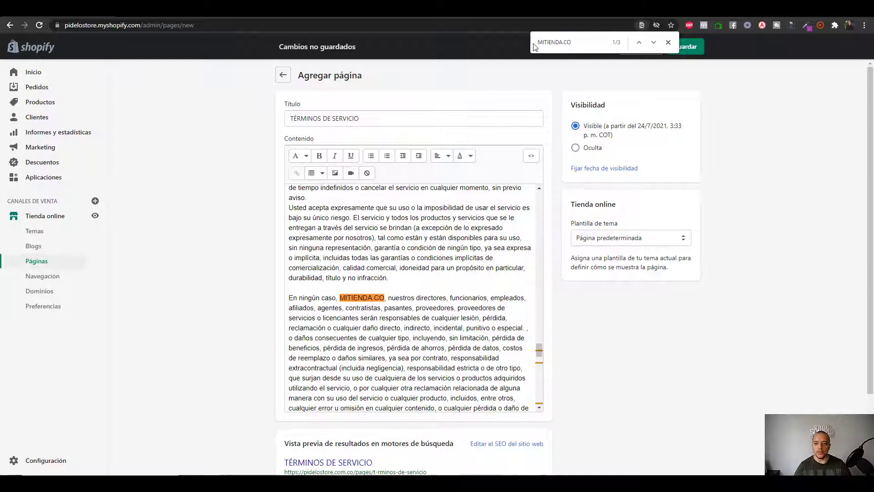
pyautogui.doubleClick(344, 297)
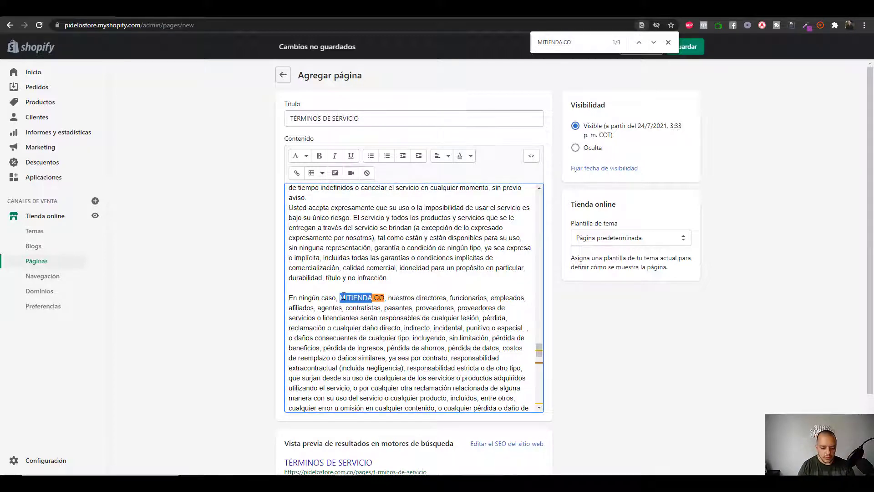
pyautogui.write('PIDELOSTO')
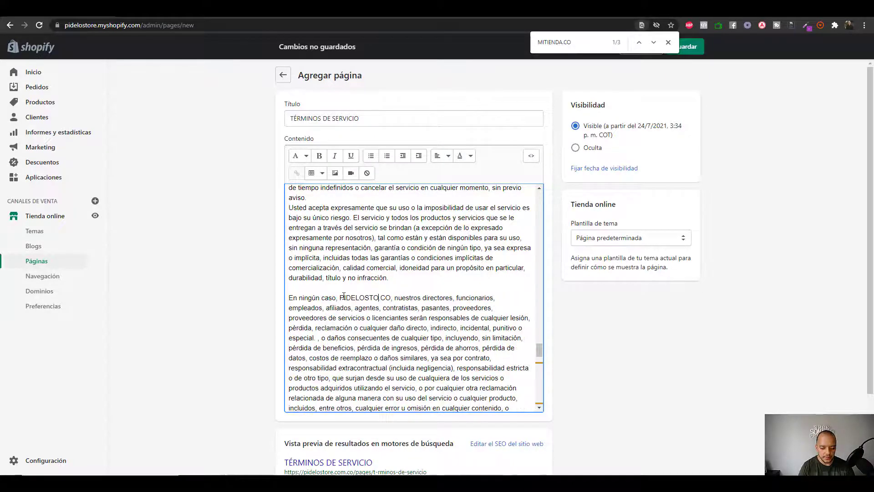
pyautogui.write('RE')
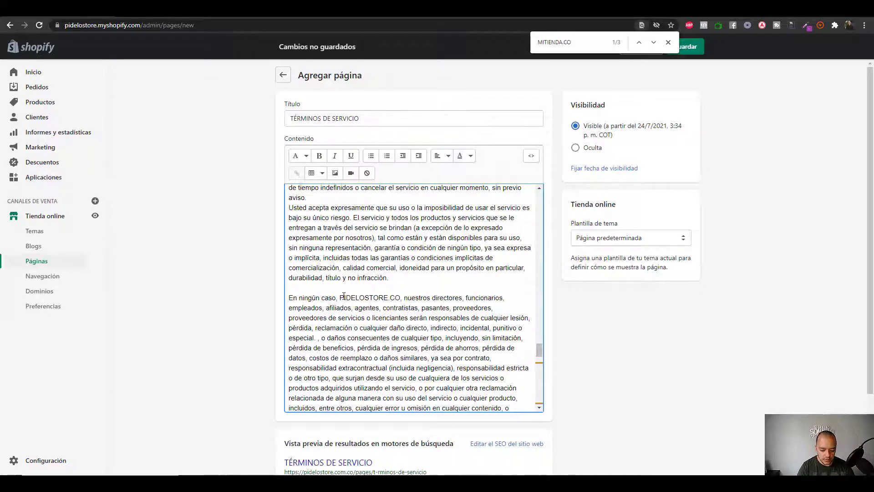
pyautogui.write('.COM')
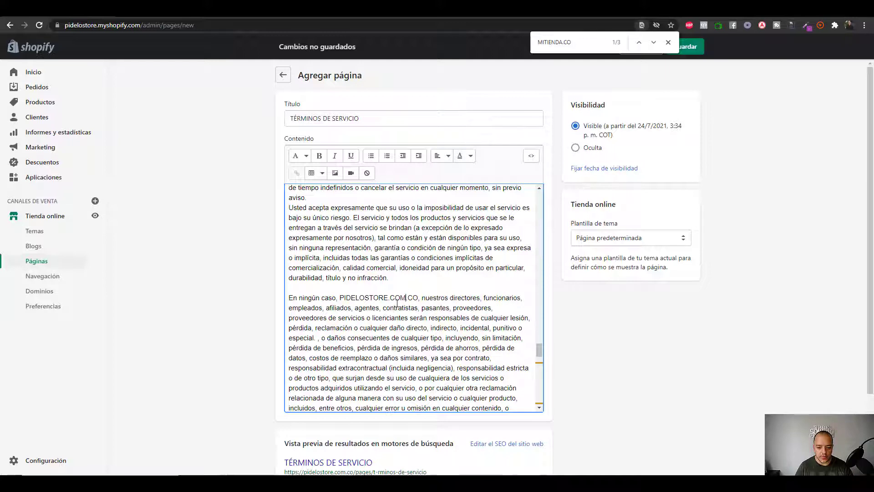
# Replace the MITIENDA.CO in SECCIÓN 14 - INDEMNIZACIÓN with PIDELOSTORE.COM.CO.
pyautogui.click(654, 43)
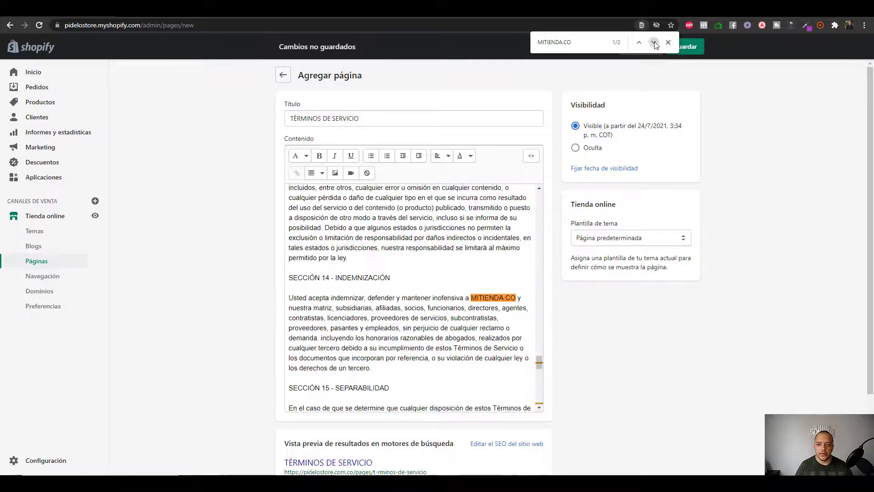
pyautogui.doubleClick(483, 297)
pyautogui.write('PIDELOST')
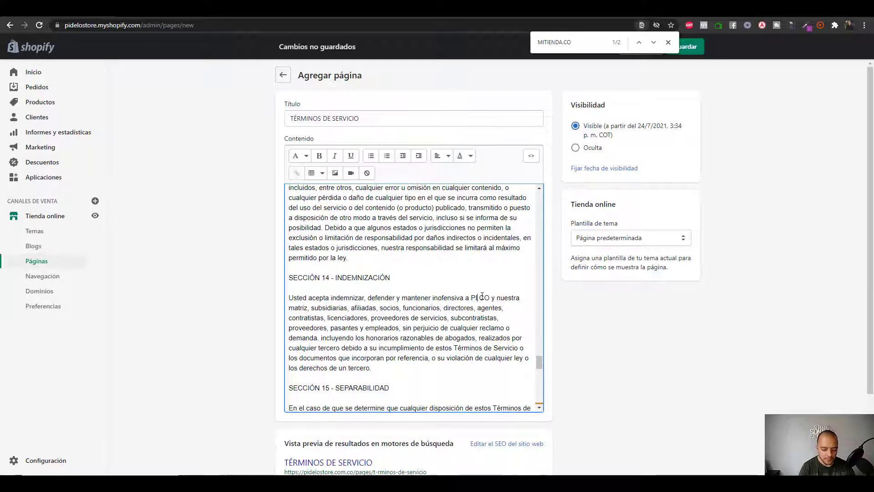
pyautogui.write('ORE')
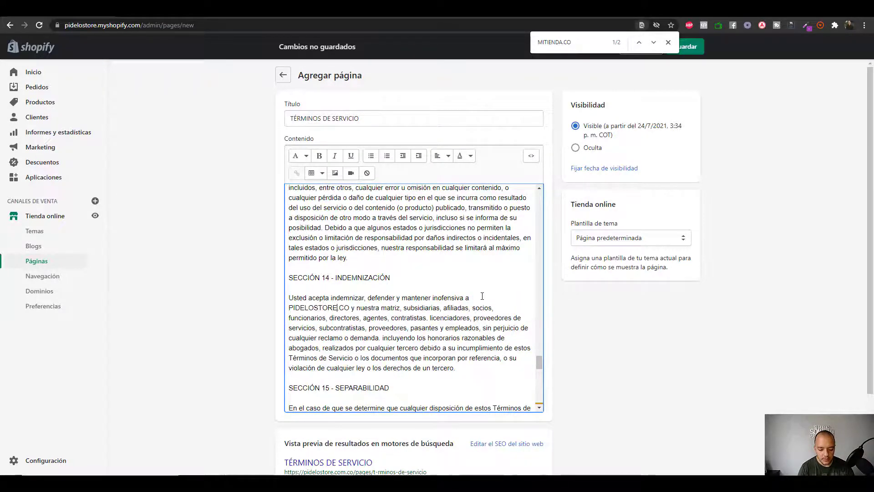
pyautogui.write('.COM')
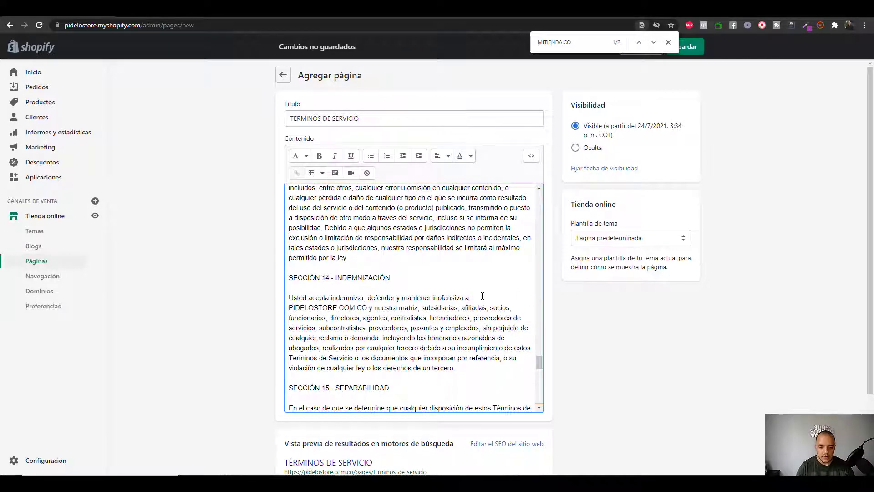
# Change the domain of the contact e-mail in SECCIÓN 20 - INFORMACIÓN DE CONTACTO to PIDELOSTORE.COM.CO.
pyautogui.click(654, 42)
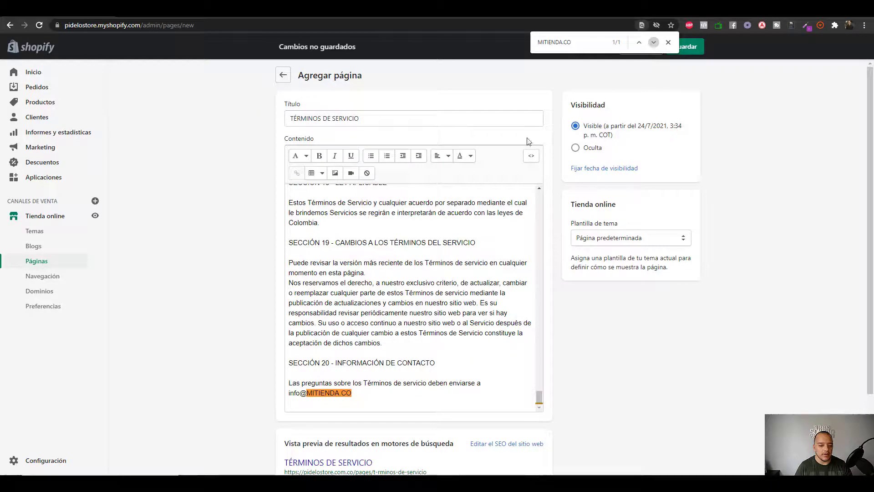
pyautogui.doubleClick(316, 395)
pyautogui.write('P')
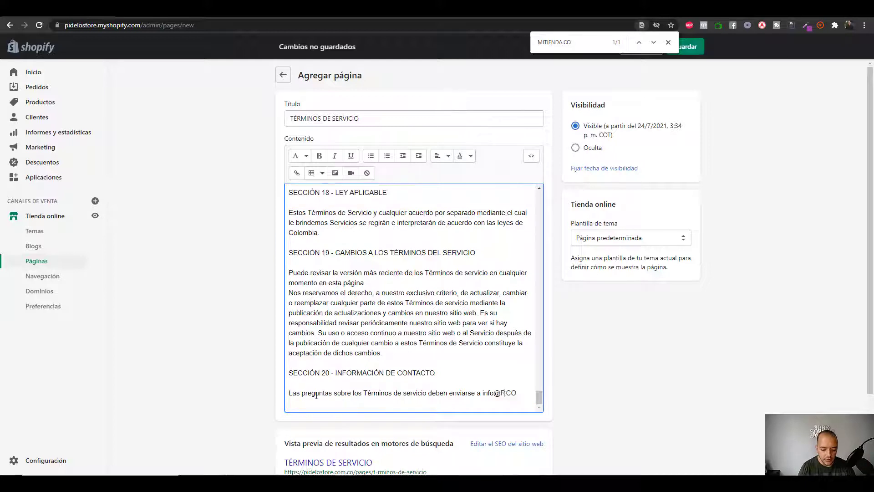
pyautogui.write('IDELOSTOR')
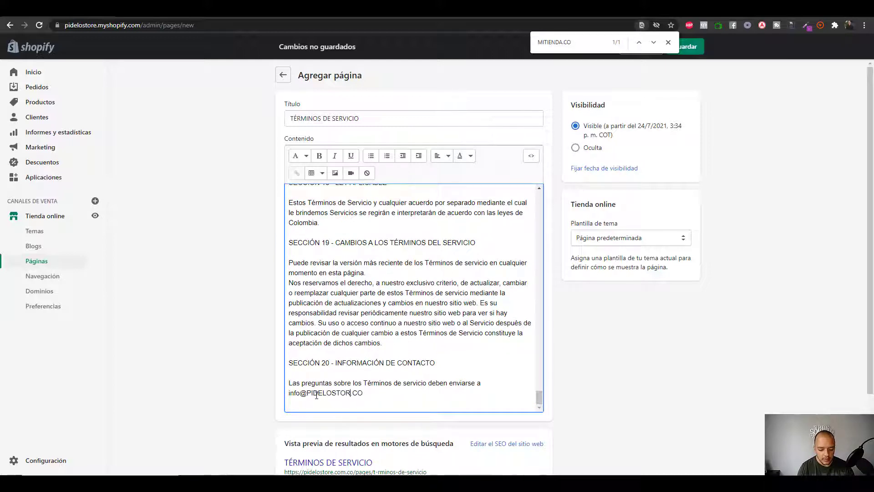
pyautogui.write('E.COM')
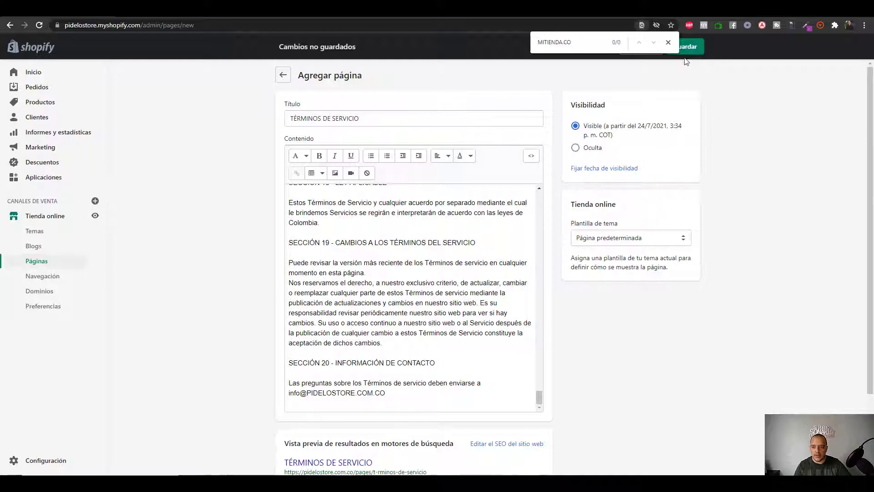
# Close the text search, save the TÉRMINOS DE SERVICIO page and return to the list of pages.
pyautogui.press('Escape')
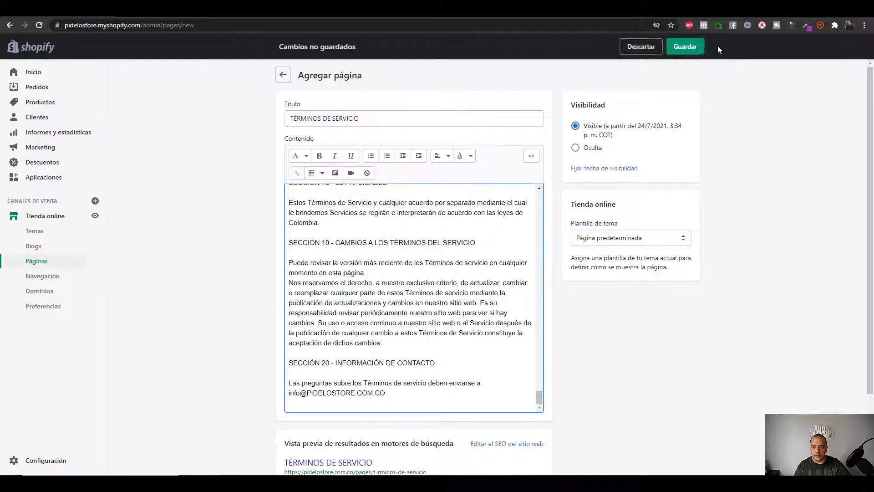
pyautogui.click(694, 52)
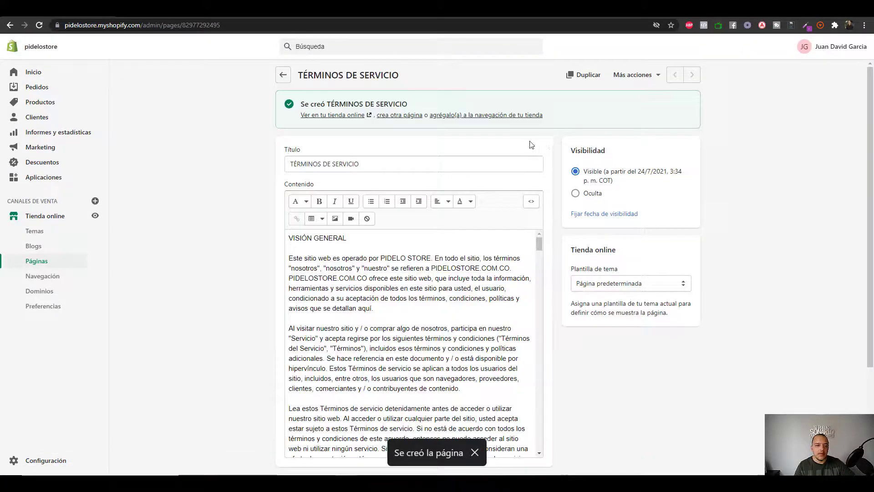
pyautogui.click(281, 76)
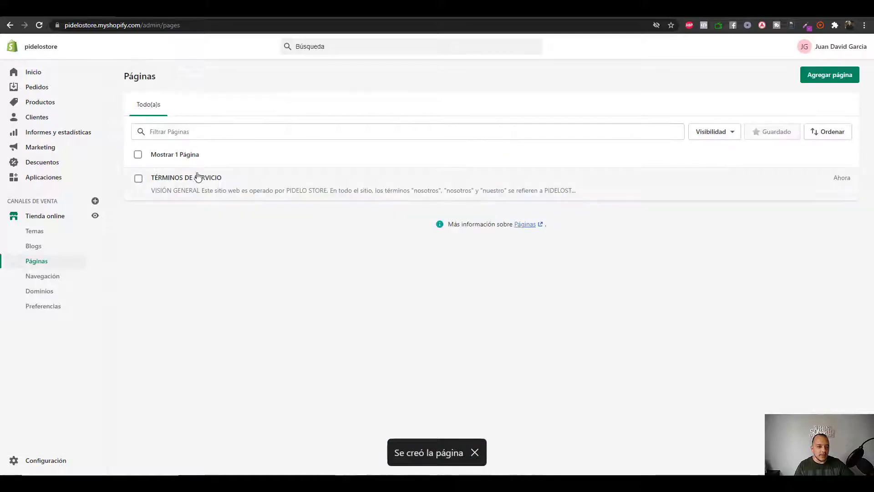
# Start a new page in Shopify and title it POLITICA DE PRIVACIDAD, copying the heading from the Word document.
pyautogui.click(830, 75)
pyautogui.hotkey('alt', 'Tab')
pyautogui.scroll(-10, 391, 281)
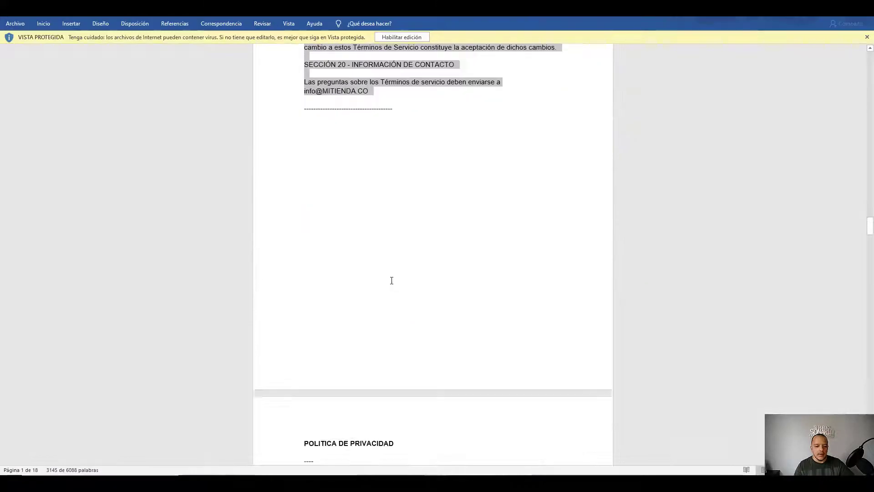
pyautogui.scroll(-1, 391, 281)
pyautogui.moveTo(317, 218)
pyautogui.mouseDown()
pyautogui.moveTo(319, 455)
pyautogui.moveTo(318, 273)
pyautogui.moveTo(296, 217)
pyautogui.moveTo(305, 217)
pyautogui.mouseUp()
pyautogui.hotkey('ctrl', 'c')
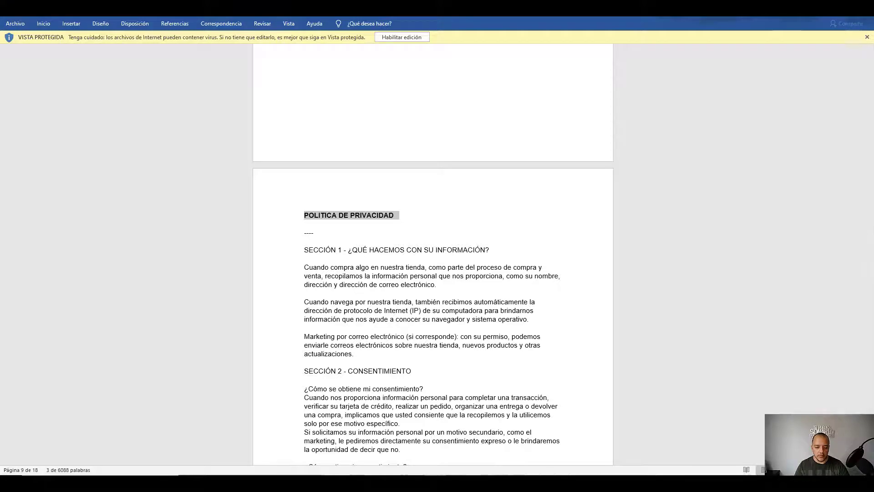
pyautogui.hotkey('alt', 'Tab')
pyautogui.click(349, 120)
pyautogui.hotkey('ctrl', 'v')
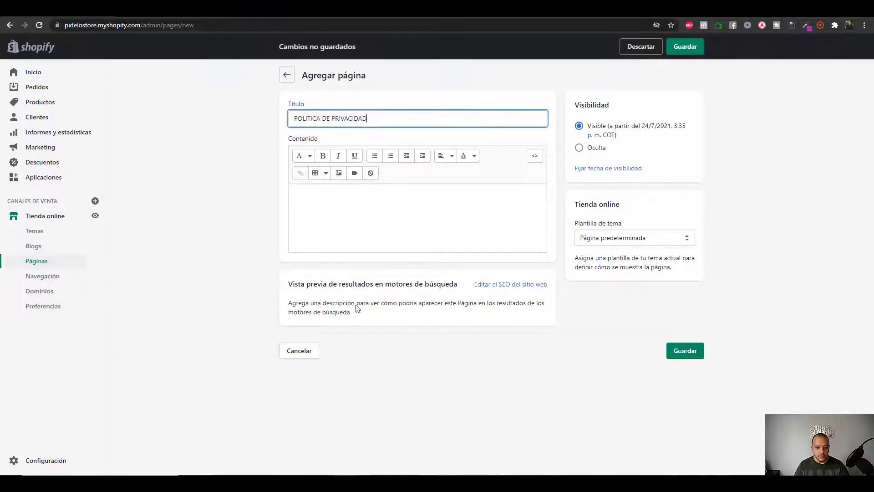
# Copy the privacy policy text from SECCIÓN 1 onward in Word and paste it as the new Shopify page's content.
pyautogui.hotkey('alt', 'Tab')
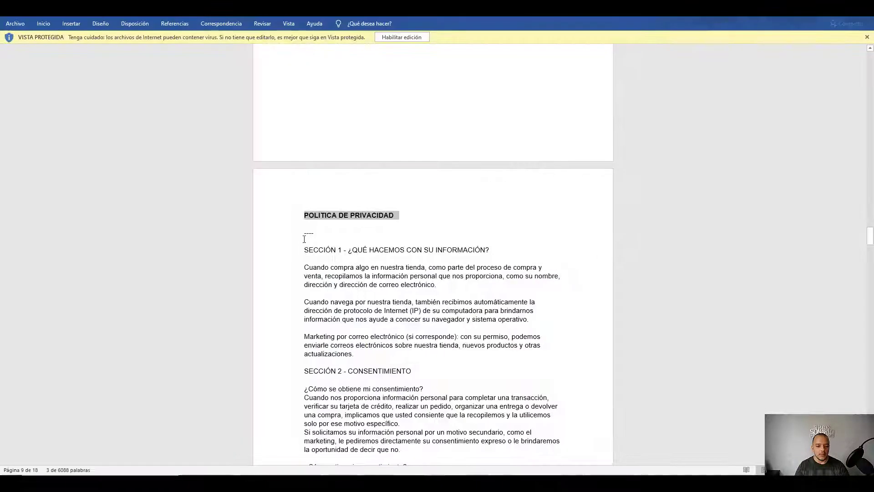
pyautogui.moveTo(307, 246); pyautogui.dragTo(408, 258)
pyautogui.hotkey('ctrl', 'c')
pyautogui.hotkey('alt', 'Tab')
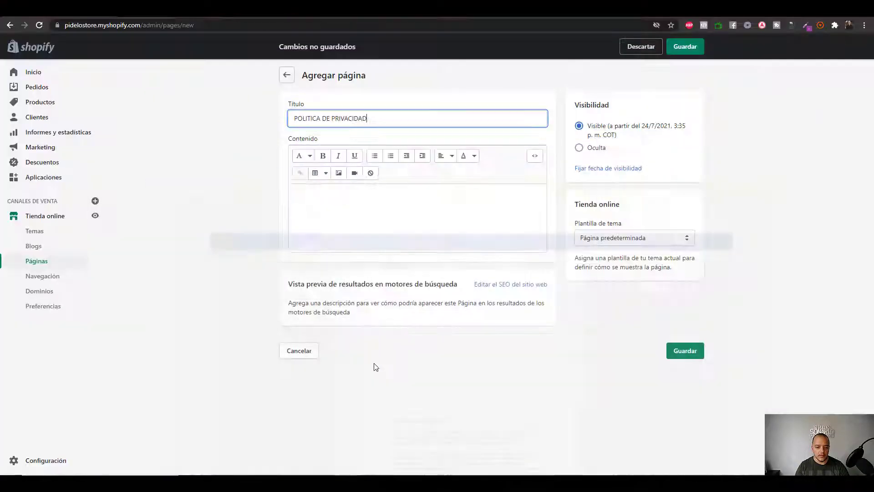
pyautogui.click(362, 200)
pyautogui.hotkey('ctrl', 'v')
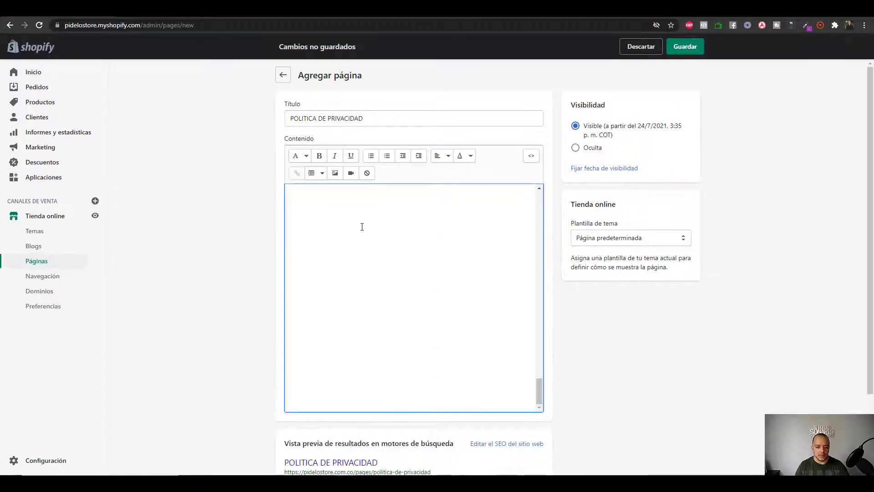
# Delete the surplus blank lines at the end of the privacy policy content, after the paragraph about currency conversion.
pyautogui.scroll(-1, 540, 365)
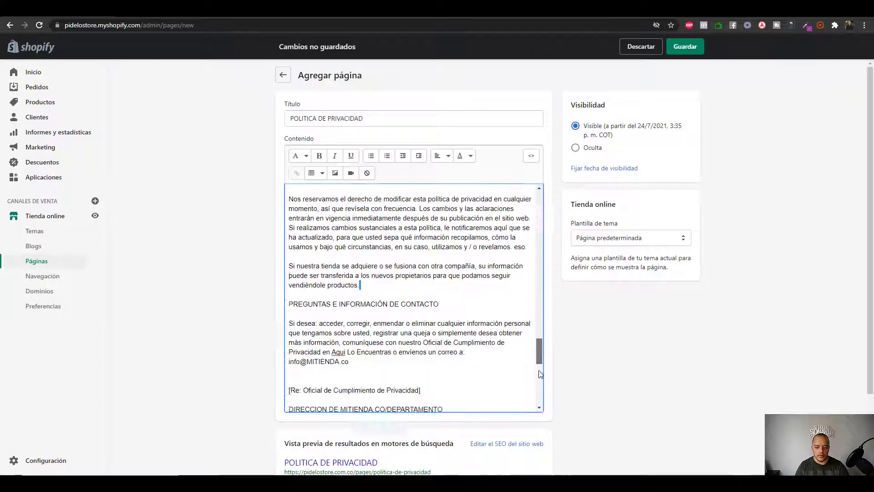
pyautogui.scroll(-6, 541, 374)
pyautogui.click(352, 394)
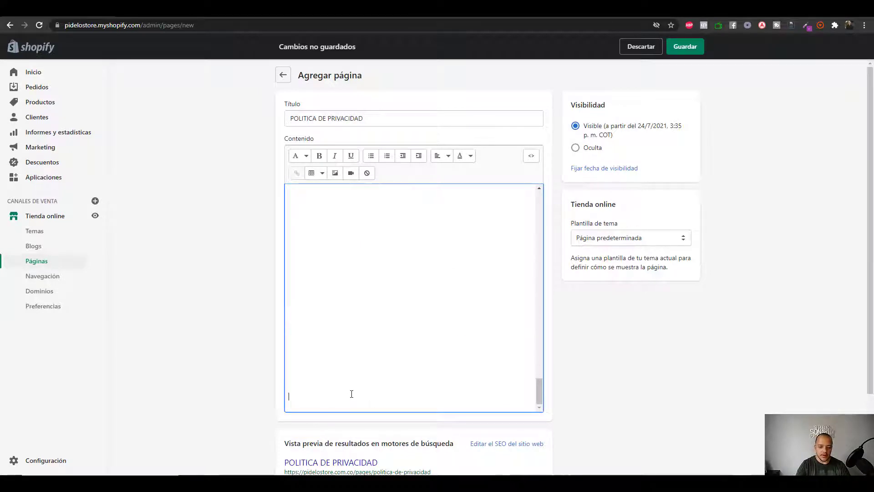
pyautogui.press('BackSpace')
pyautogui.press('BackSpace')
pyautogui.press('BackSpace')
pyautogui.press('BackSpace')
pyautogui.press('BackSpace')
pyautogui.press('BackSpace')
pyautogui.press('BackSpace')
pyautogui.press('BackSpace')
pyautogui.press('BackSpace')
pyautogui.press('BackSpace')
pyautogui.press('BackSpace')
pyautogui.press('BackSpace')
pyautogui.press('BackSpace')
pyautogui.press('BackSpace')
pyautogui.press('BackSpace')
pyautogui.press('BackSpace')
pyautogui.press('BackSpace')
pyautogui.press('BackSpace')
pyautogui.press('BackSpace')
pyautogui.press('BackSpace')
pyautogui.press('BackSpace')
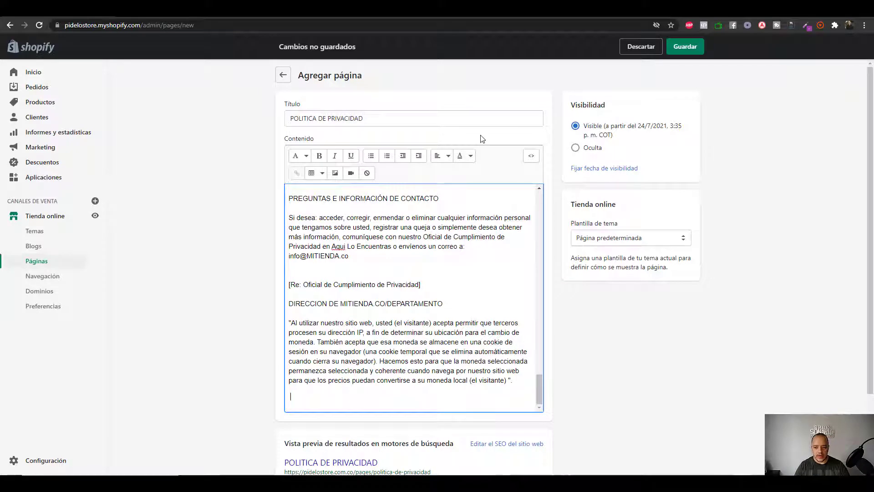
# Find MITIENDA.CO and change the contact e-mail's domain under PREGUNTAS E INFORMACIÓN DE CONTACTO to PIDELOSTORE.COM.CO.
pyautogui.hotkey('ctrl', 'f')
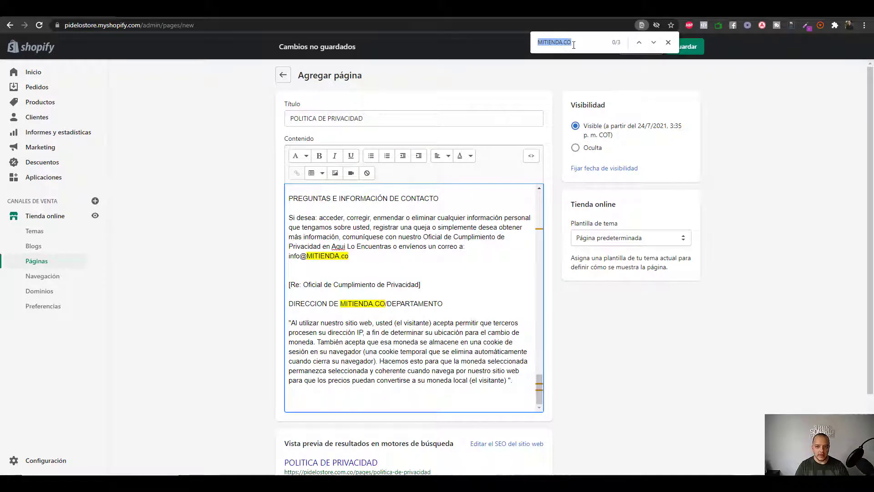
pyautogui.doubleClick(322, 256)
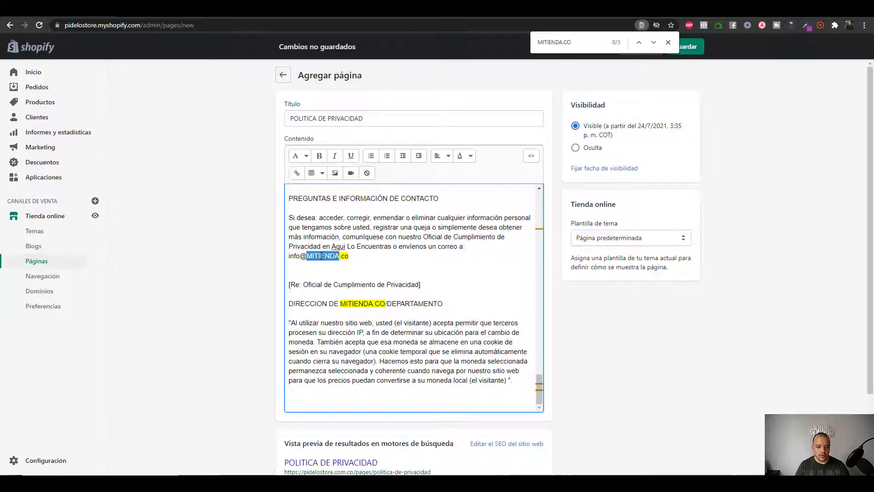
pyautogui.press('BackSpace')
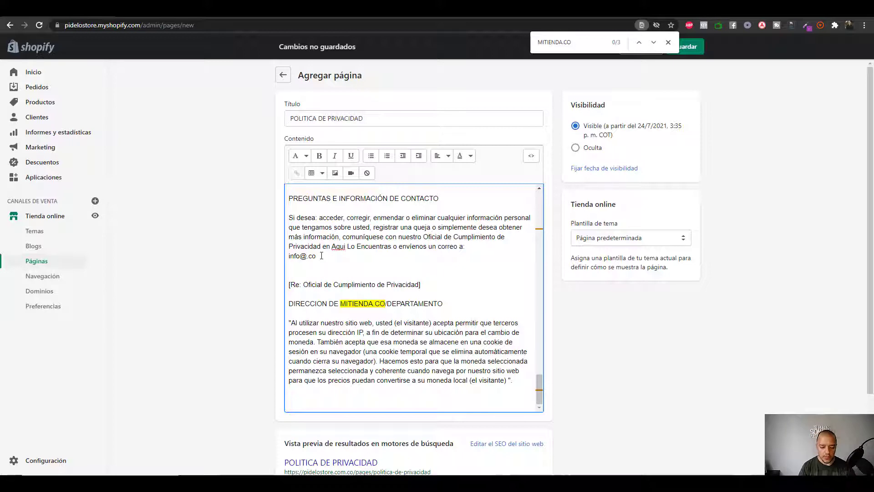
pyautogui.write('PIDELOS')
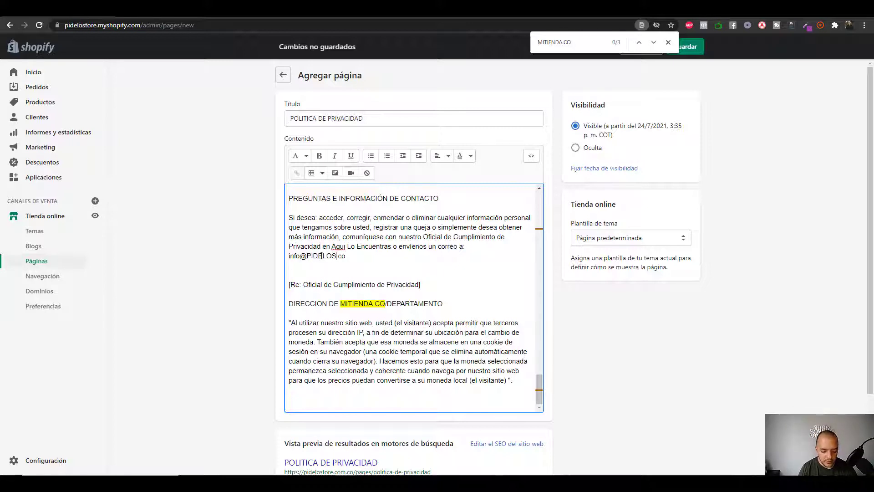
pyautogui.write('TORE.C')
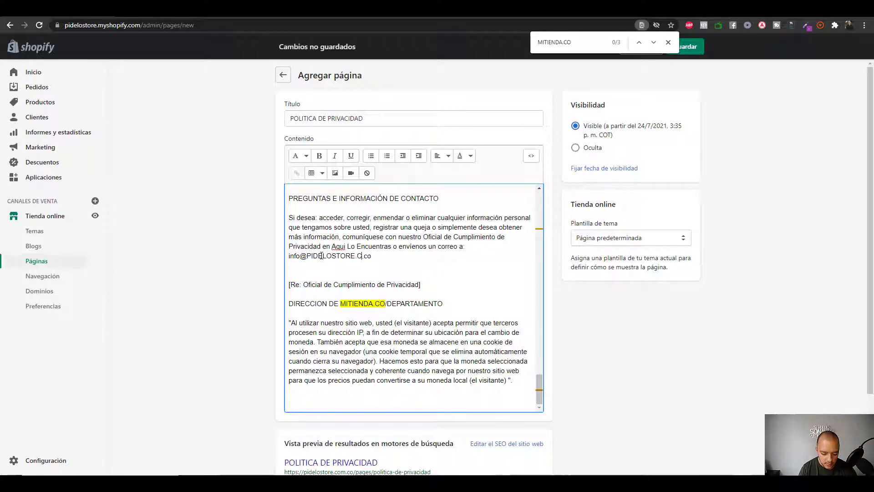
pyautogui.write('OP')
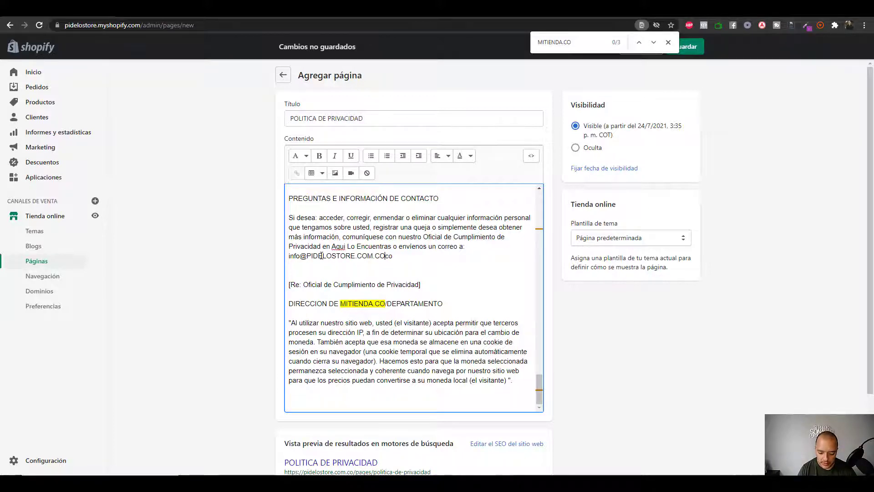
pyautogui.press('Delete')
pyautogui.press('Delete')
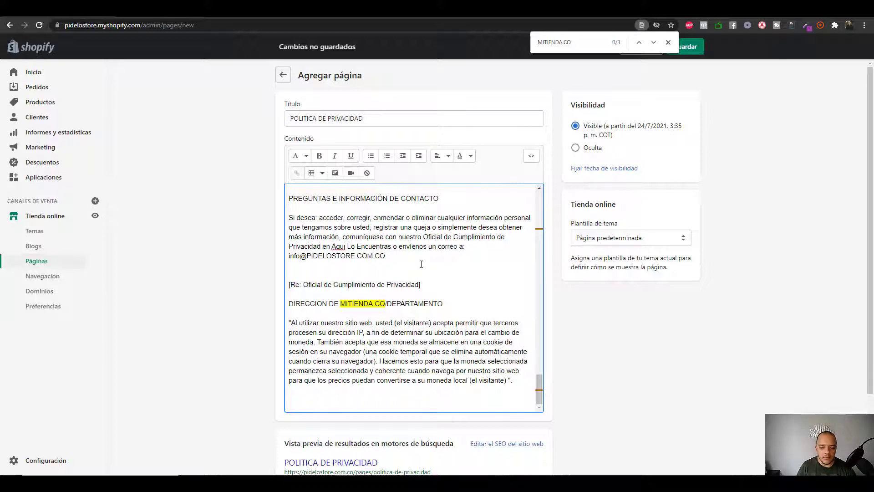
# Replace MITIENDA with PIDELOSTORE.COM in the DIRECCION DE line near the end of the privacy policy.
pyautogui.doubleClick(355, 303)
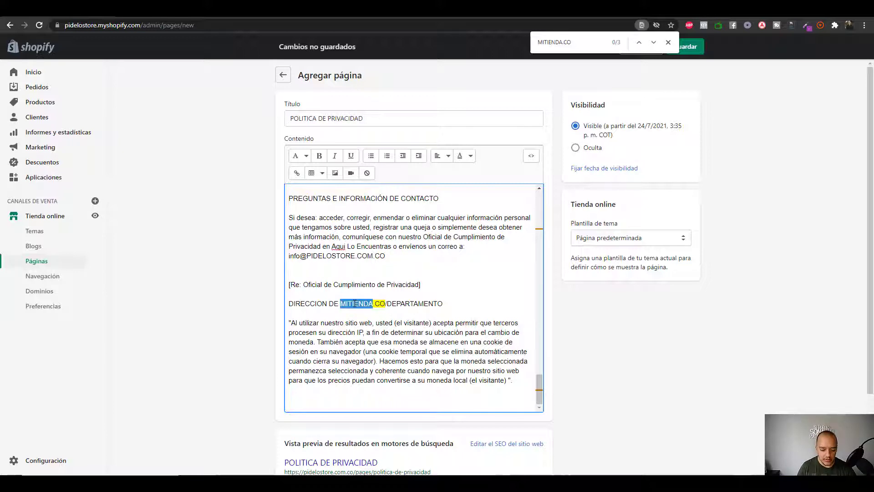
pyautogui.write('PIDELOST')
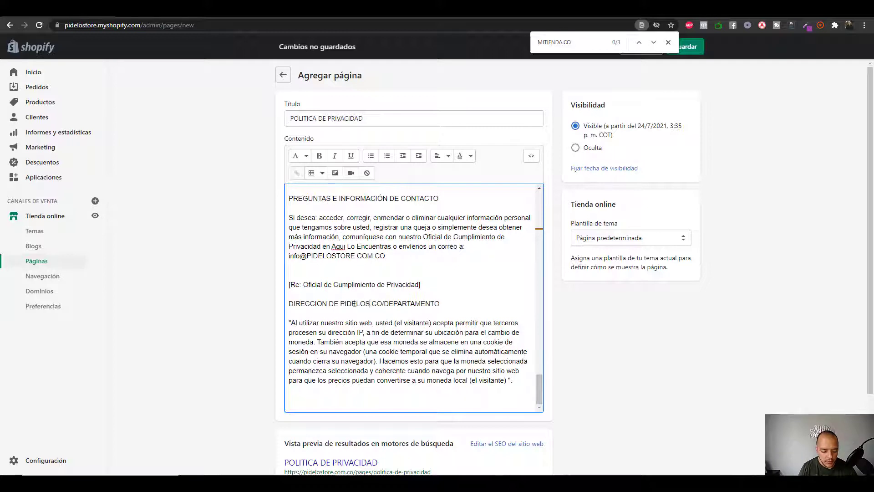
pyautogui.write('ORE.COM')
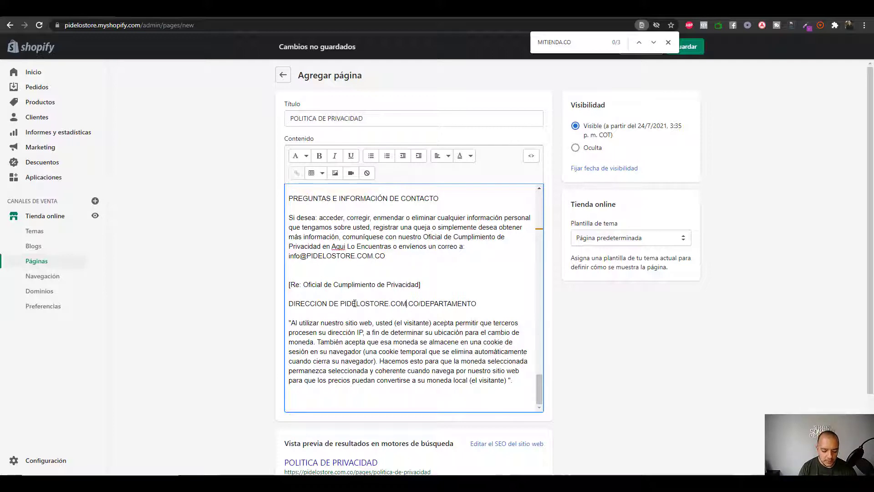
# Find the next MITIENDA.CO and change the e-mail domain under ¿Cómo retiro mi consentimiento? to PIDELOSTORE.COM.co.
pyautogui.click(655, 43)
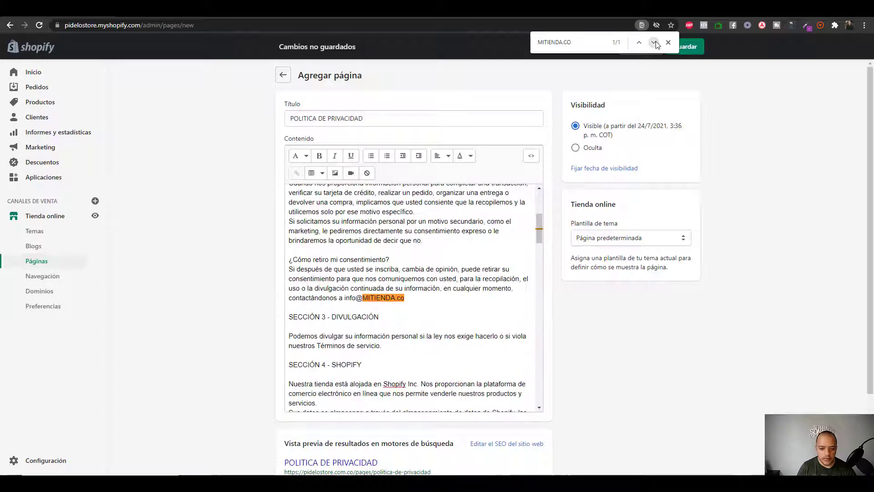
pyautogui.doubleClick(382, 298)
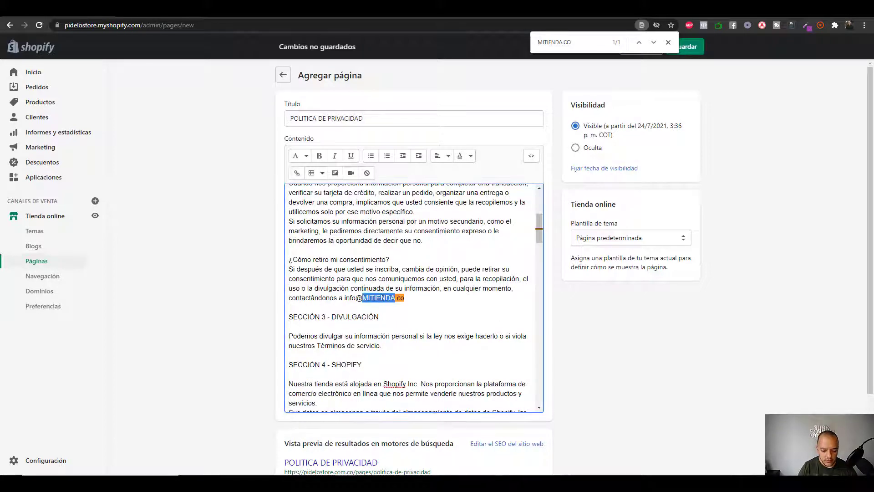
pyautogui.write('PIDELOST')
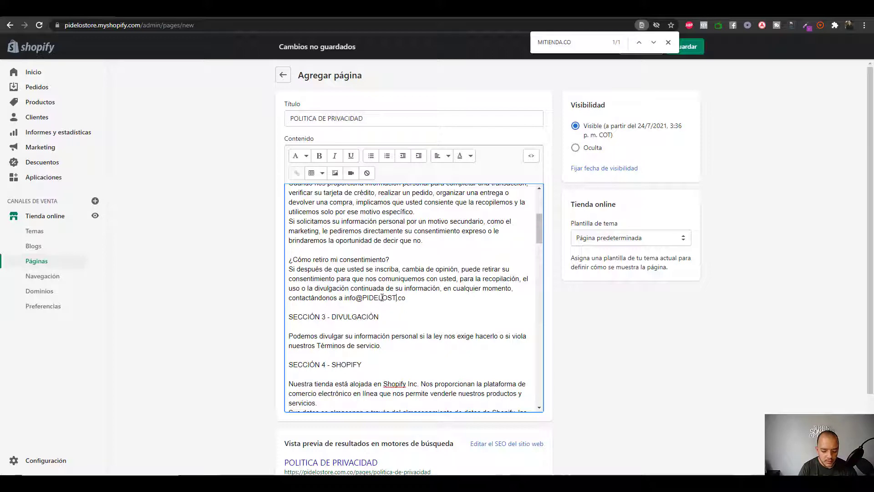
pyautogui.write('ORE.COM')
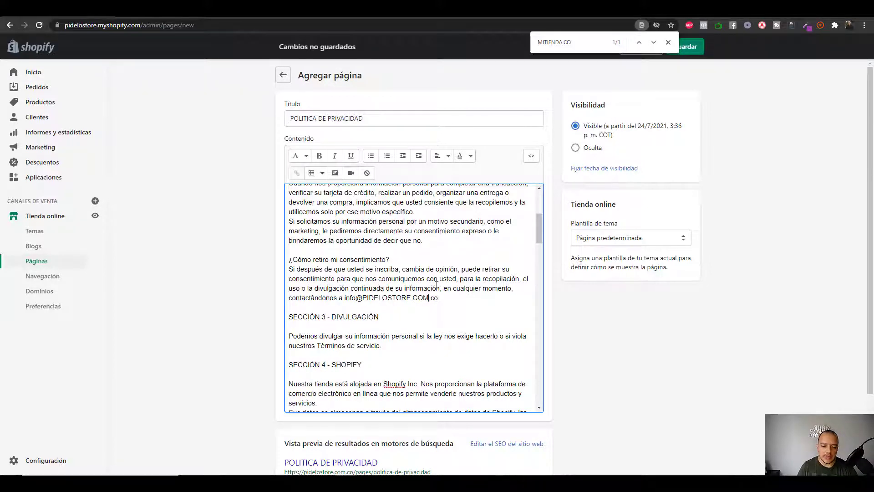
# Search the privacy policy for leftover MITIENDA.CO, MITIENDA and MI TIENDA placeholders and review its text through to the end.
pyautogui.click(654, 42)
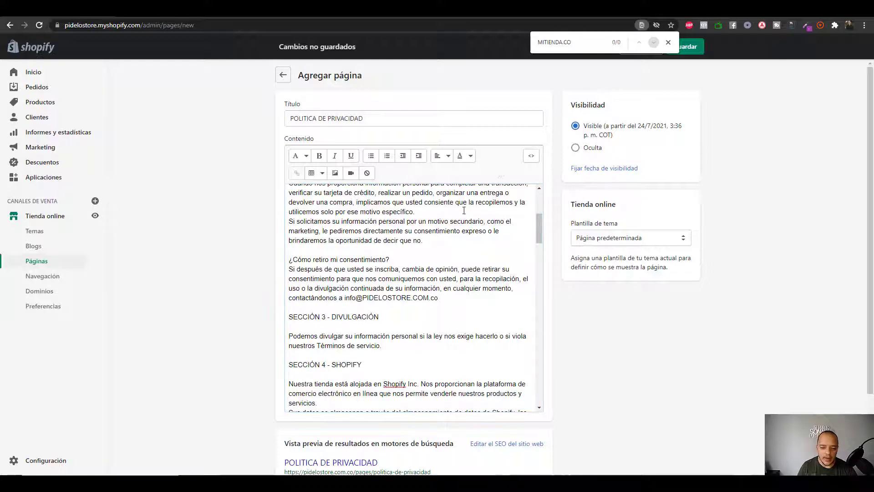
pyautogui.click(564, 42)
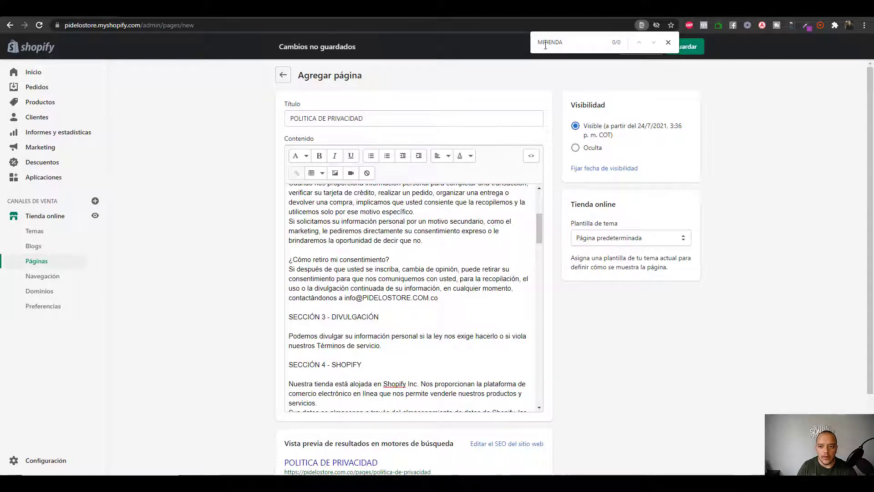
pyautogui.click(544, 45)
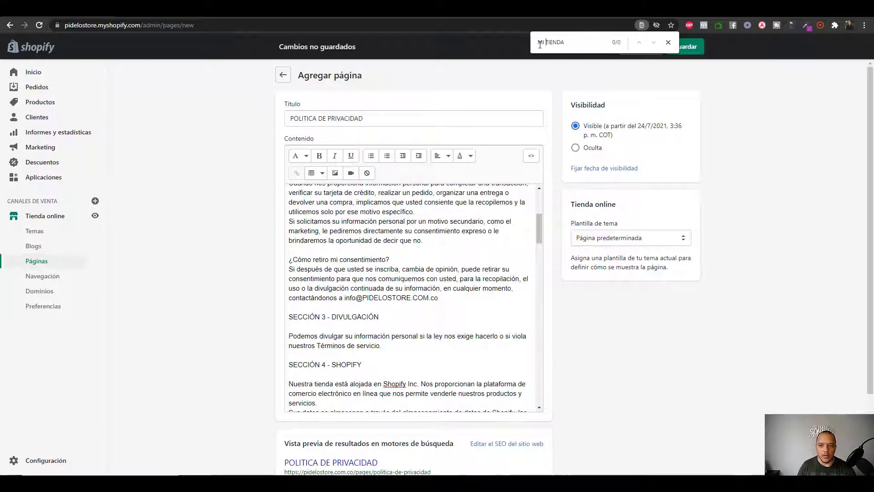
pyautogui.scroll(-10, 438, 306)
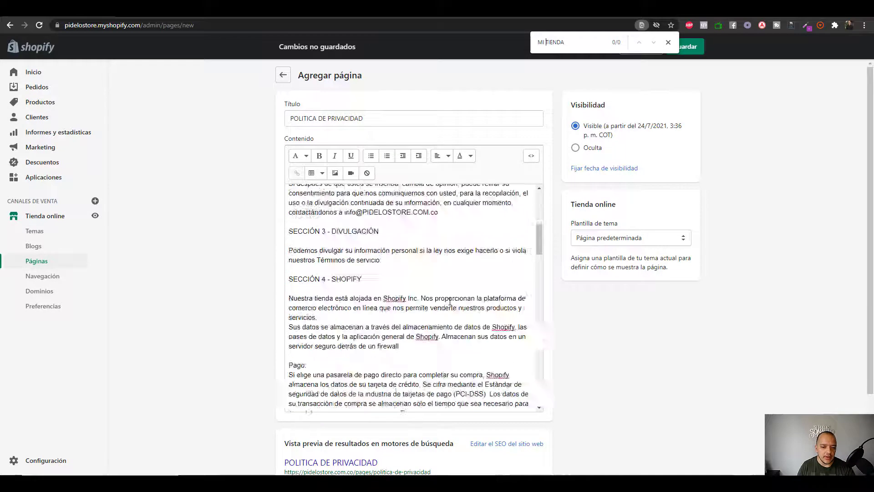
pyautogui.scroll(1, 451, 273)
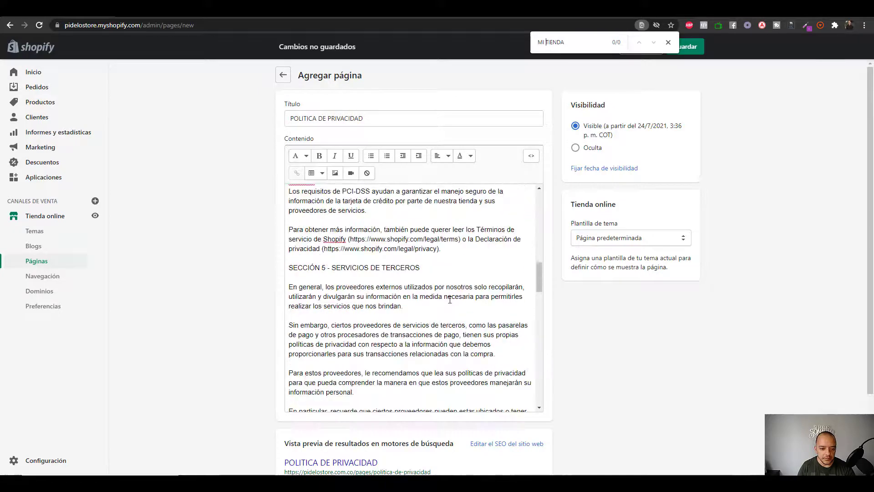
pyautogui.moveTo(460, 253); pyautogui.dragTo(294, 229)
pyautogui.scroll(-6, 380, 272)
pyautogui.scroll(-12, 380, 272)
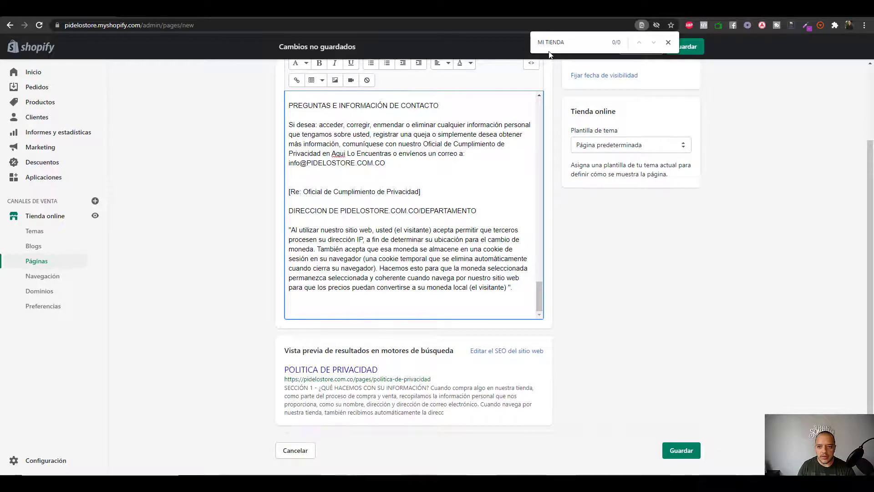
# Close the text search, save the POLITICA DE PRIVACIDAD page and return to the list of pages.
pyautogui.click(668, 43)
pyautogui.click(681, 46)
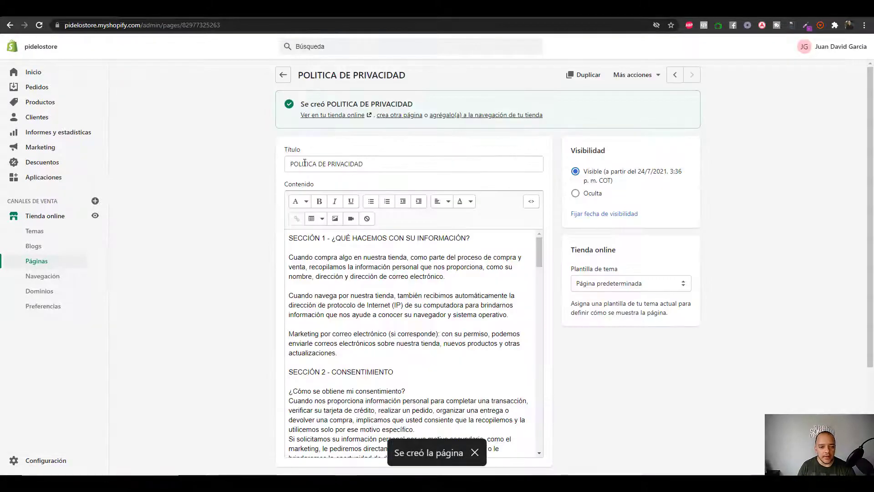
pyautogui.click(283, 75)
# Copy the POLITICA DE DEVOLUCION heading from the Word document and use it as the title of a new Shopify page.
pyautogui.hotkey('alt', 'Tab')
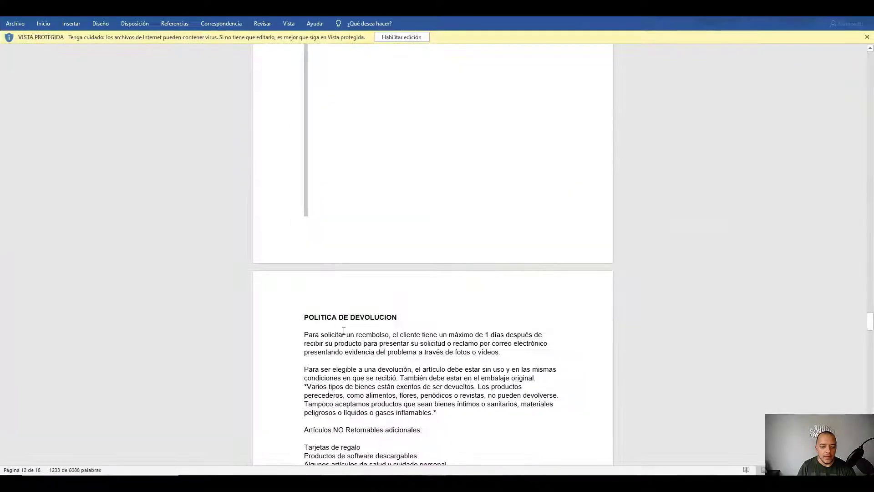
pyautogui.scroll(-3, 308, 235)
pyautogui.moveTo(306, 229); pyautogui.dragTo(381, 227)
pyautogui.hotkey('ctrl', 'c')
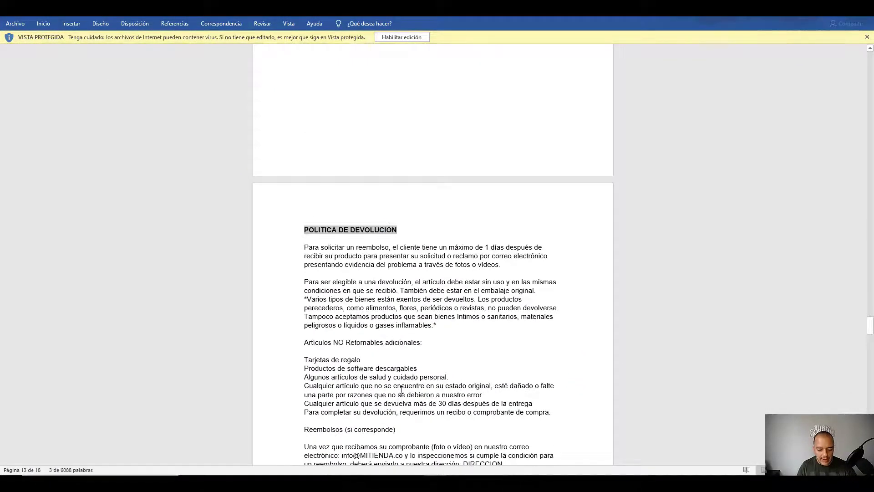
pyautogui.hotkey('alt', 'Tab')
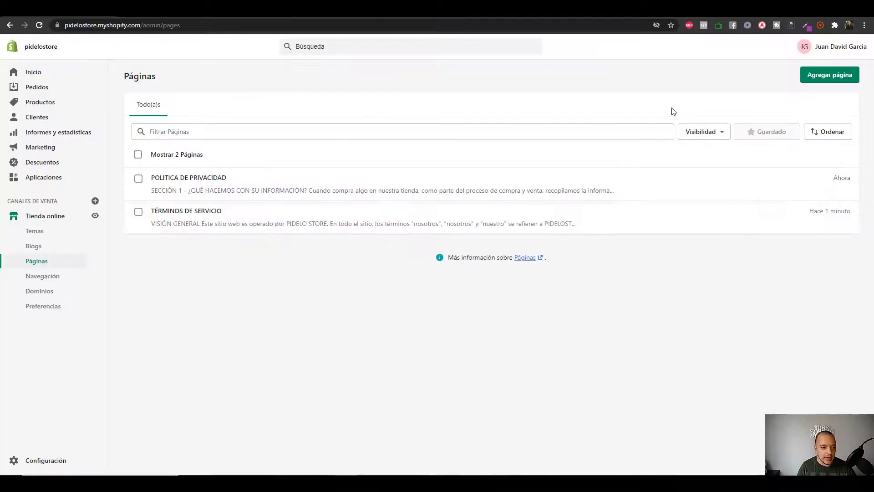
pyautogui.click(841, 76)
pyautogui.click(349, 119)
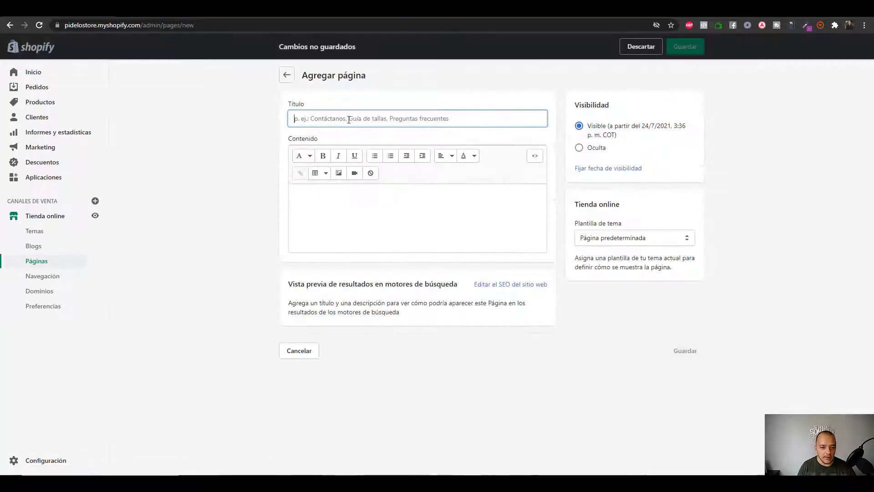
pyautogui.hotkey('ctrl', 'v')
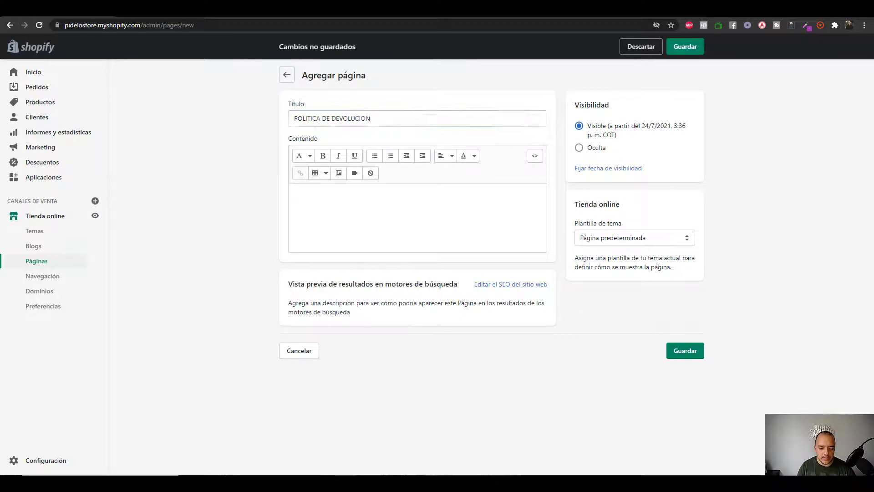
# Copy the return policy text below its heading in Word and paste it as the new Shopify page's content.
pyautogui.hotkey('alt', 'Tab')
pyautogui.click(305, 248)
pyautogui.moveTo(304, 248); pyautogui.dragTo(409, 81)
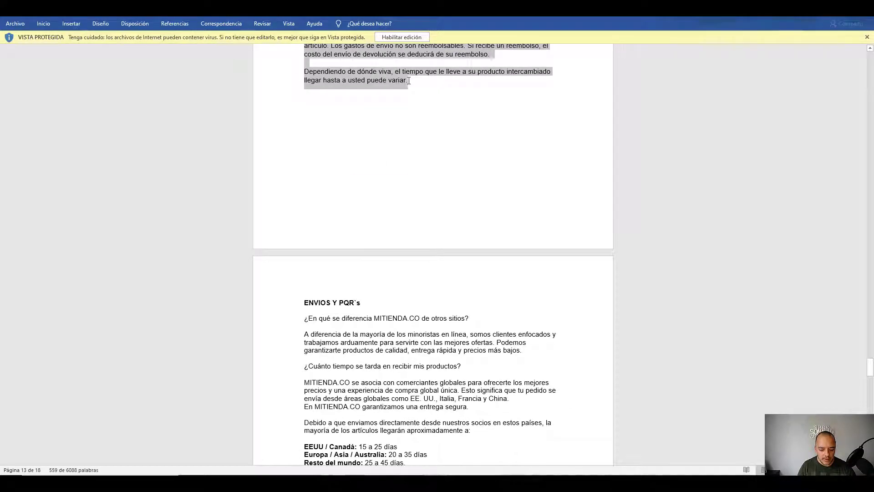
pyautogui.hotkey('alt', 'Tab')
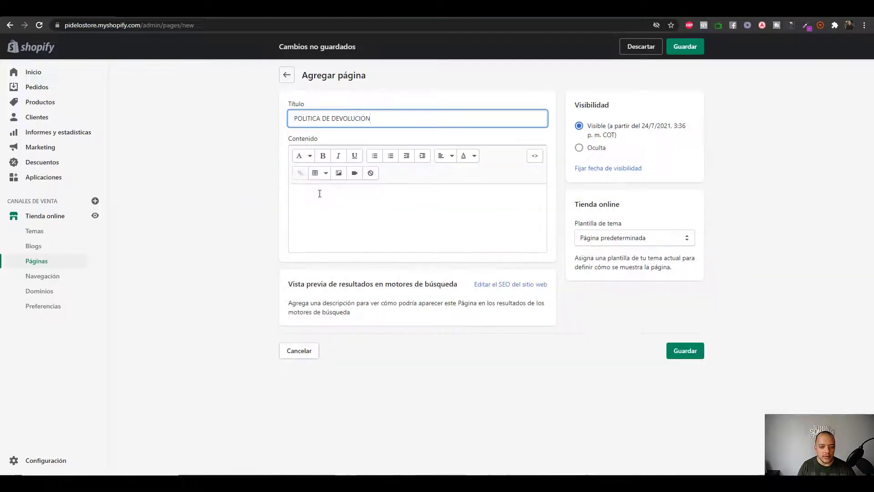
pyautogui.click(319, 193)
pyautogui.hotkey('ctrl', 'v')
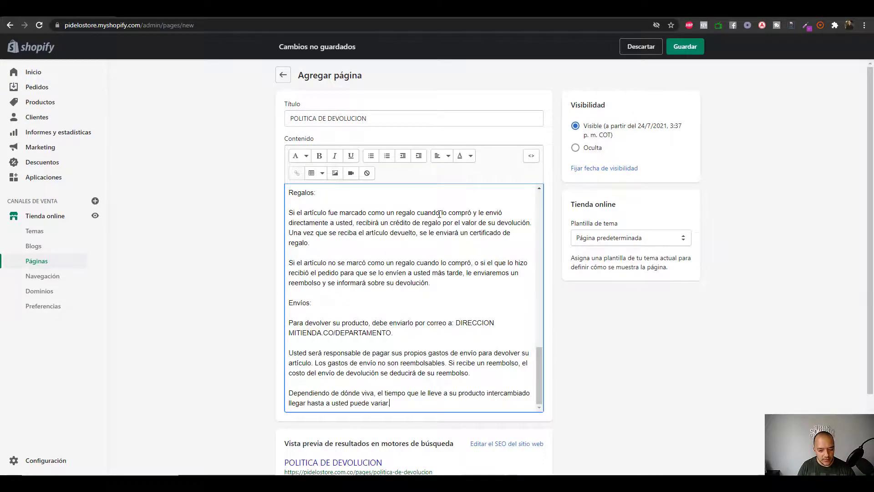
# Search the return policy for MITIENDA.CO and change the e-mail domain under Reembolsos (si corresponde) to PIDELOSTORE.COM.co.
pyautogui.scroll(12, 440, 214)
pyautogui.hotkey('ctrl', 'f')
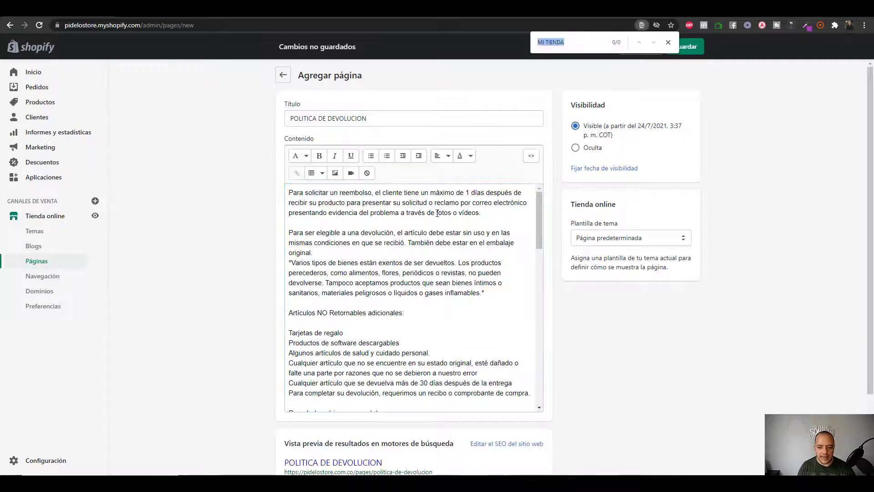
pyautogui.click(578, 45)
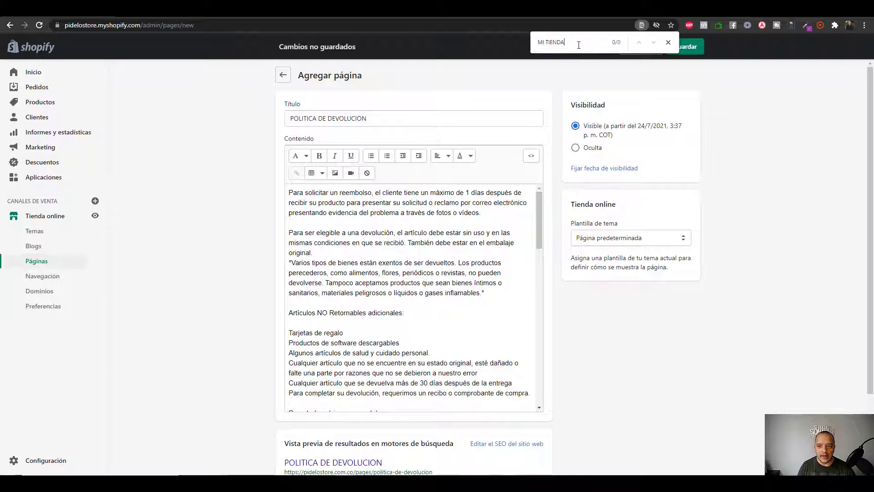
pyautogui.click(547, 43)
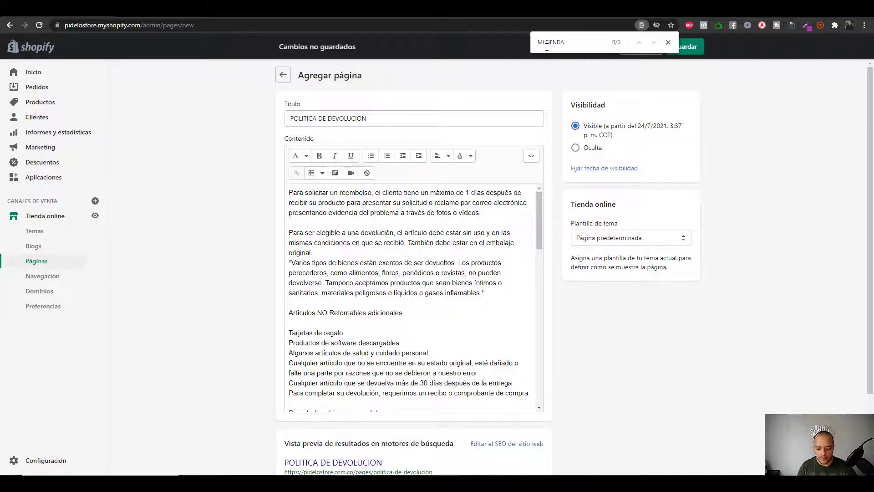
pyautogui.press('BackSpace')
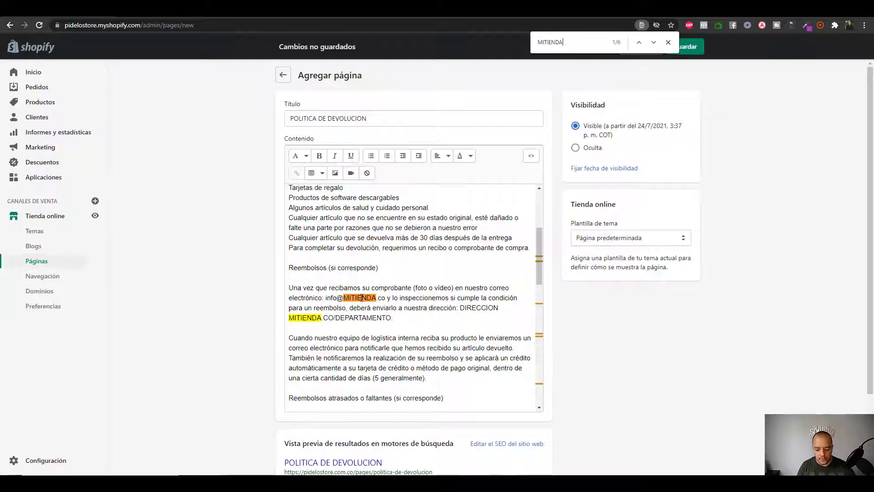
pyautogui.write('.CO')
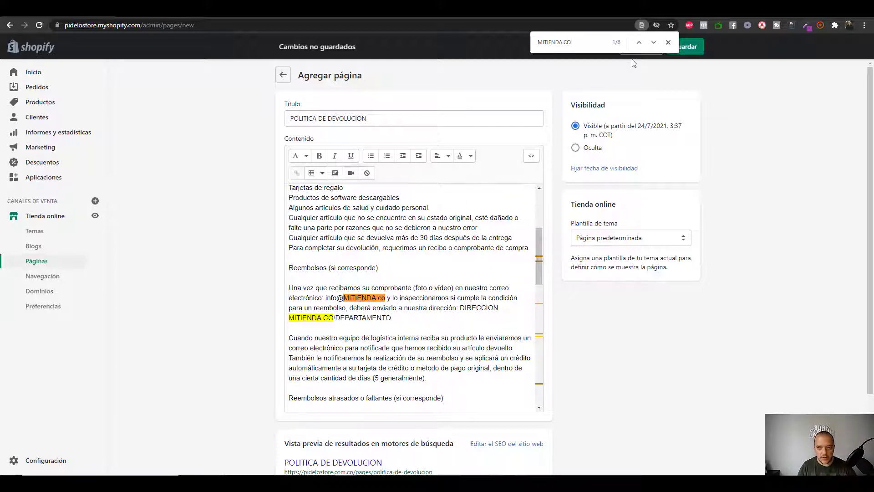
pyautogui.doubleClick(369, 296)
pyautogui.write('PIDELOSTORE')
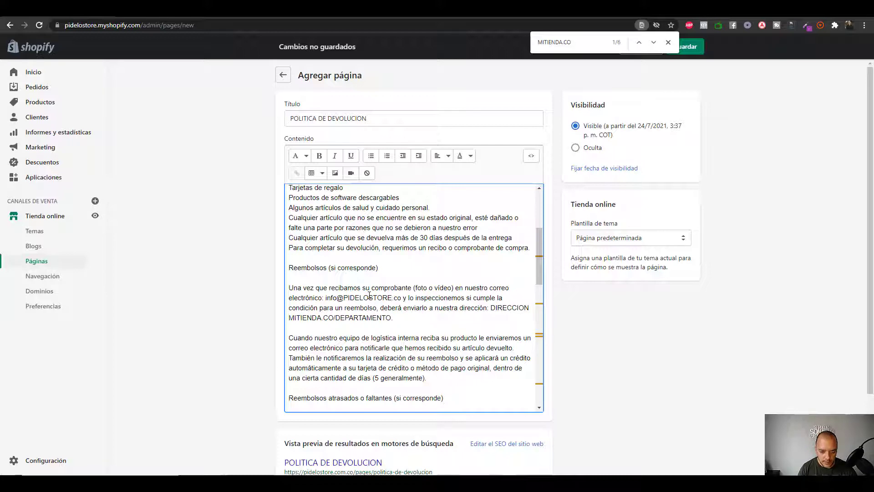
pyautogui.write('.COM')
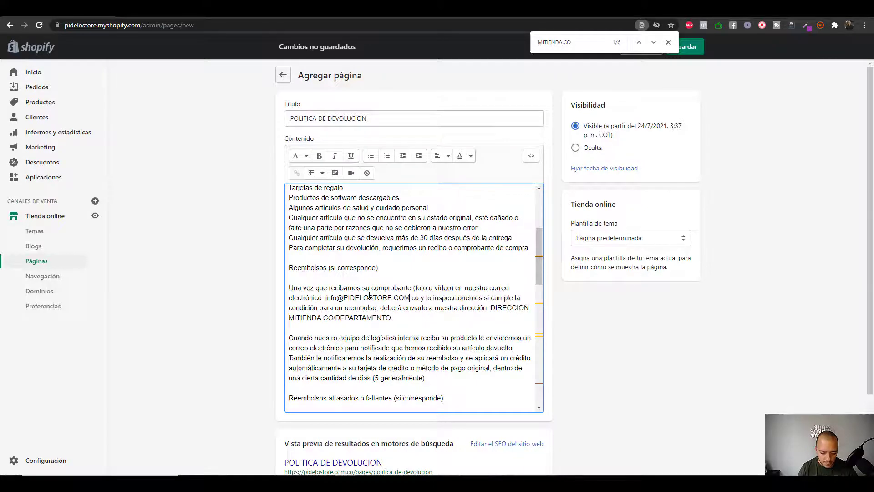
# Replace MITIENDA with PIDELOSTORE.COM in the DIRECCION placeholder of the same Reembolsos paragraph.
pyautogui.doubleClick(307, 318)
pyautogui.write('PIDELOSTO')
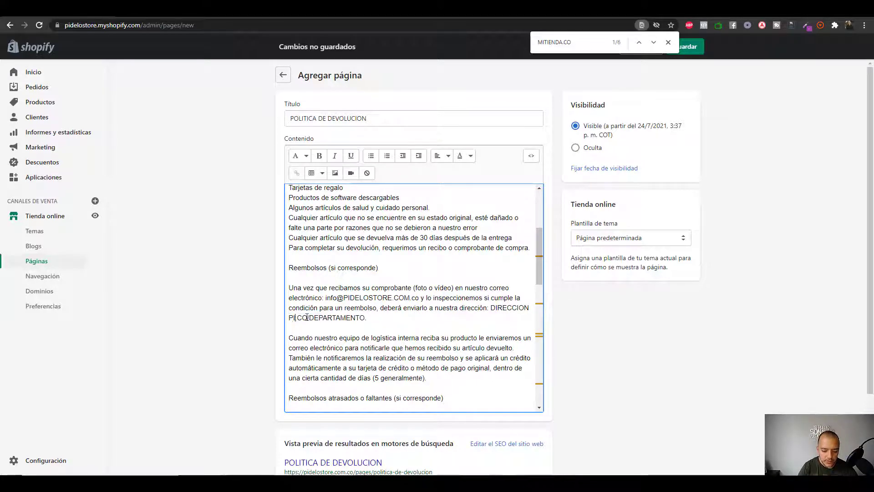
pyautogui.write('RE.COM')
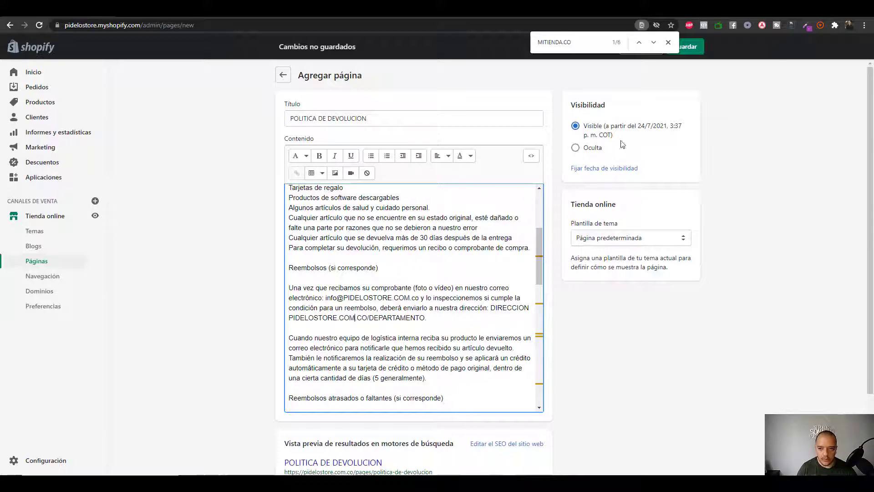
# Find the next MITIENDA.CO and change the e-mail domain under Reembolsos atrasados o faltantes to PIDELOSTORE.COM.co.
pyautogui.click(654, 42)
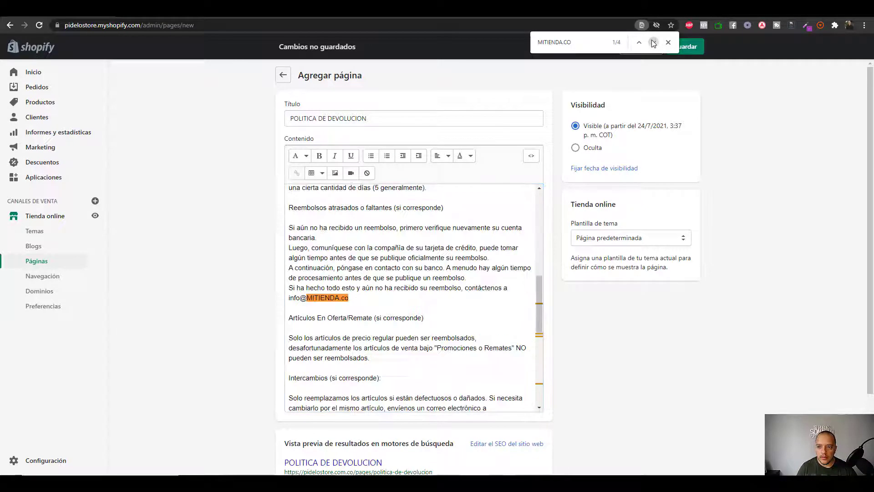
pyautogui.doubleClick(327, 297)
pyautogui.write('PIDELOSTOR')
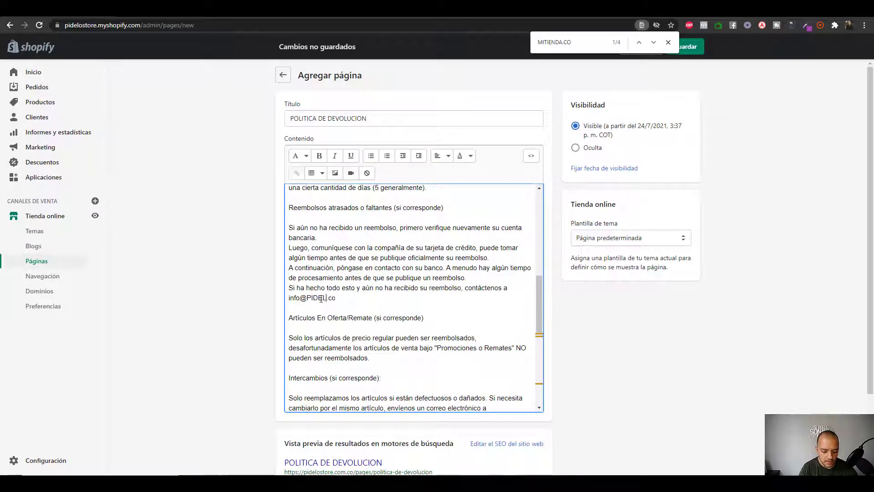
pyautogui.write('E.C')
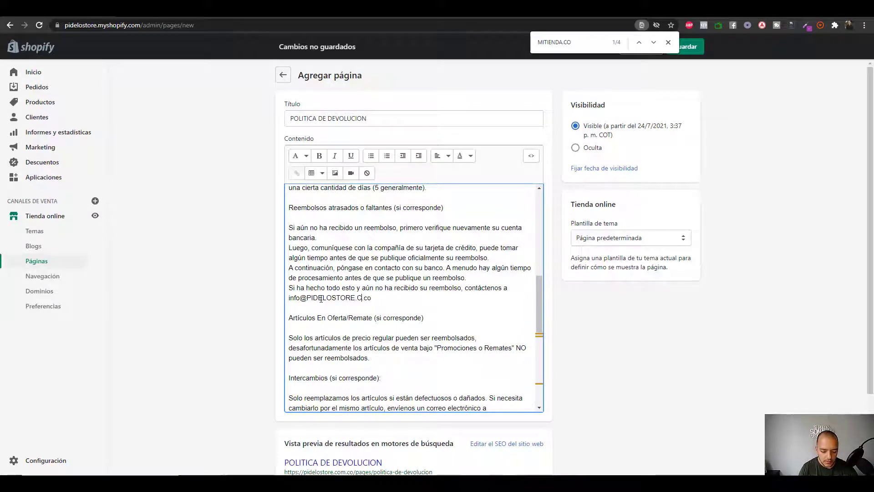
pyautogui.write('OM')
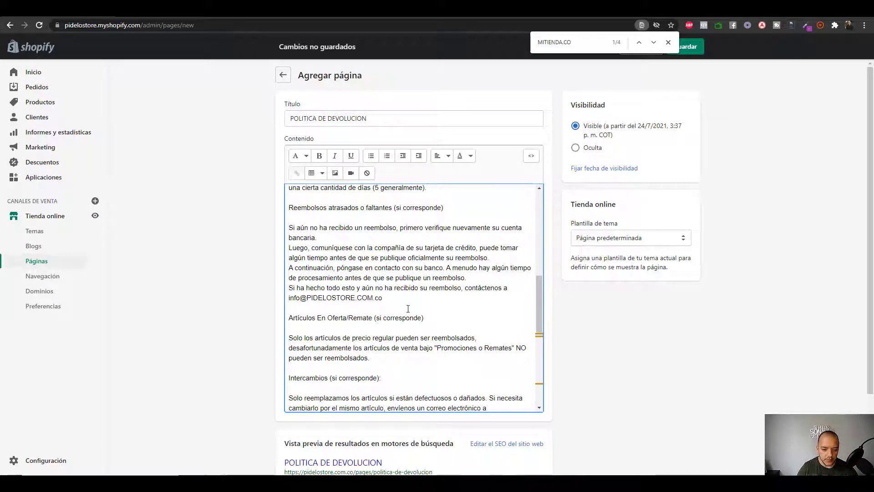
# Find the next MITIENDA.CO and change the e-mail domain under Intercambios (si corresponde) to PIDELOSTORE.COM.co.
pyautogui.click(654, 42)
pyautogui.doubleClick(327, 298)
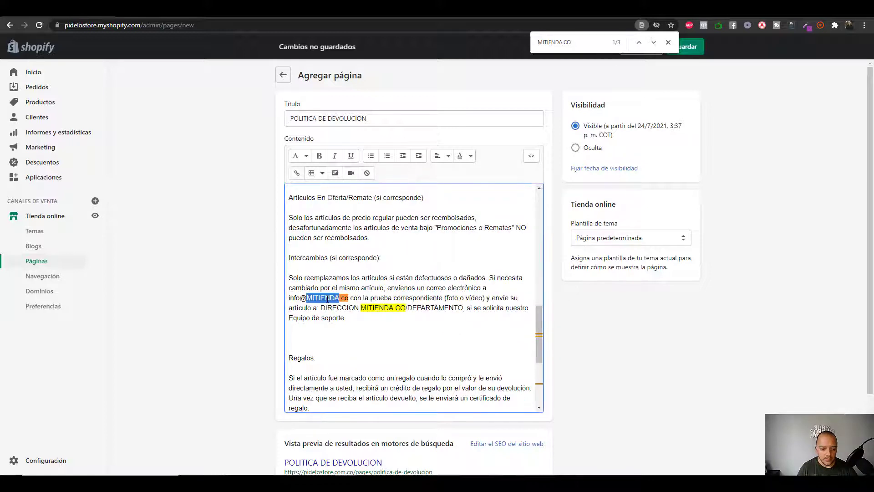
pyautogui.write('PIDELOST')
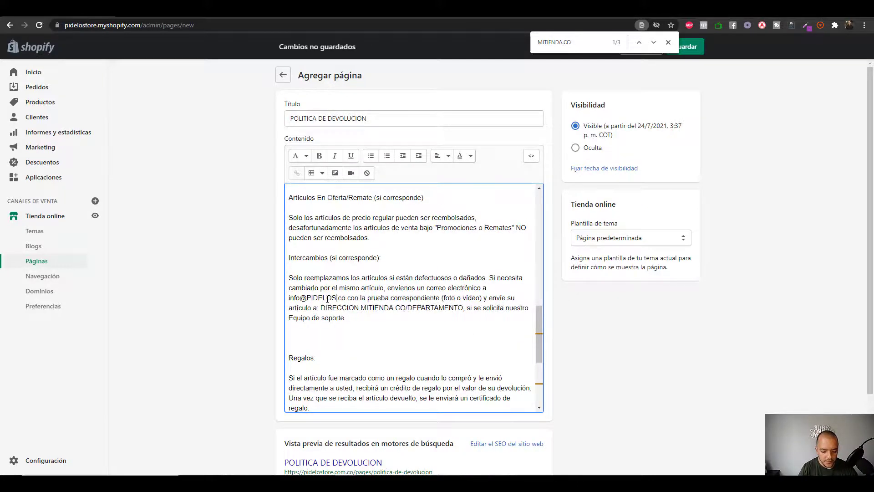
pyautogui.write('ORE')
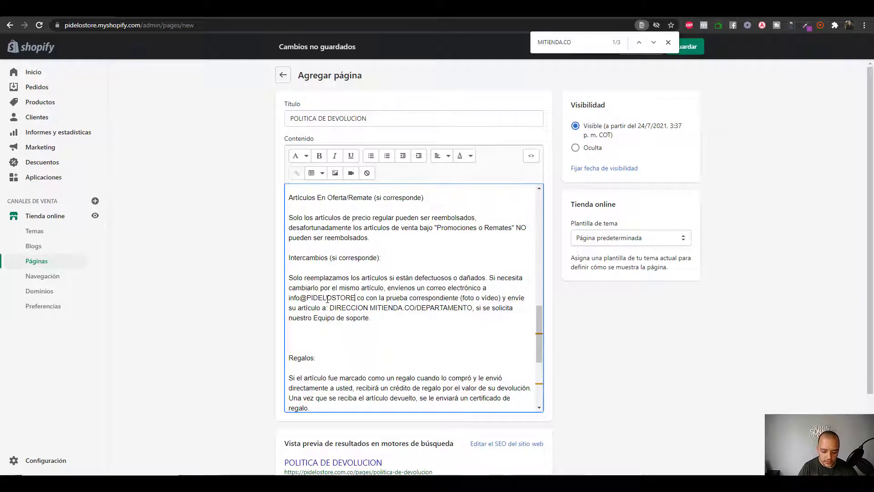
pyautogui.write('.COM')
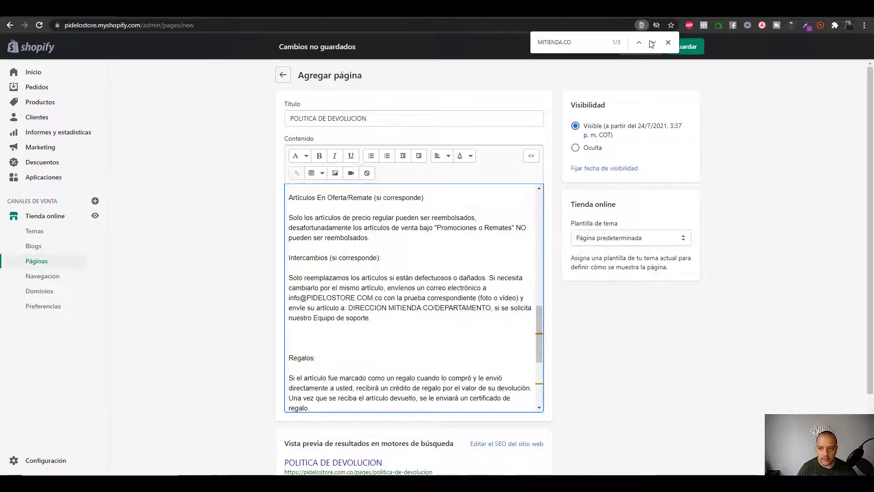
# Replace MITIENDA with PIDELOSTORE.COM in the DIRECCION placeholder of the Intercambios paragraph.
pyautogui.press('Return')
pyautogui.doubleClick(415, 309)
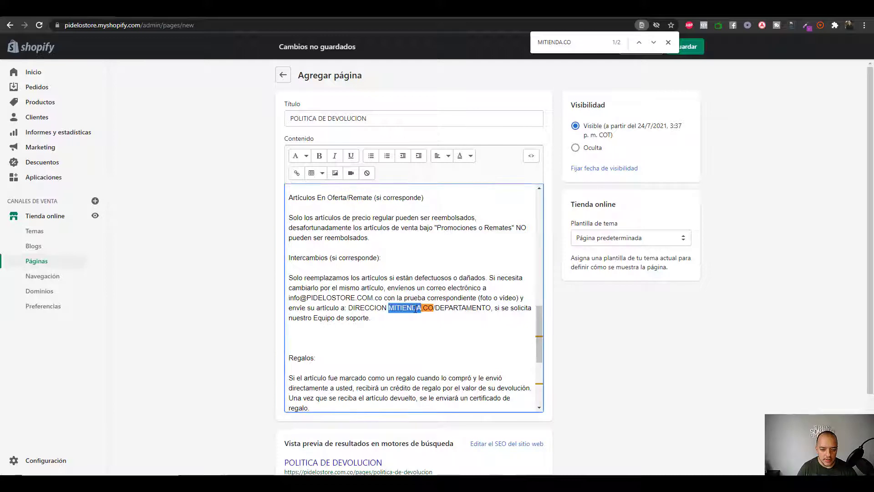
pyautogui.write('PIDELOSTO')
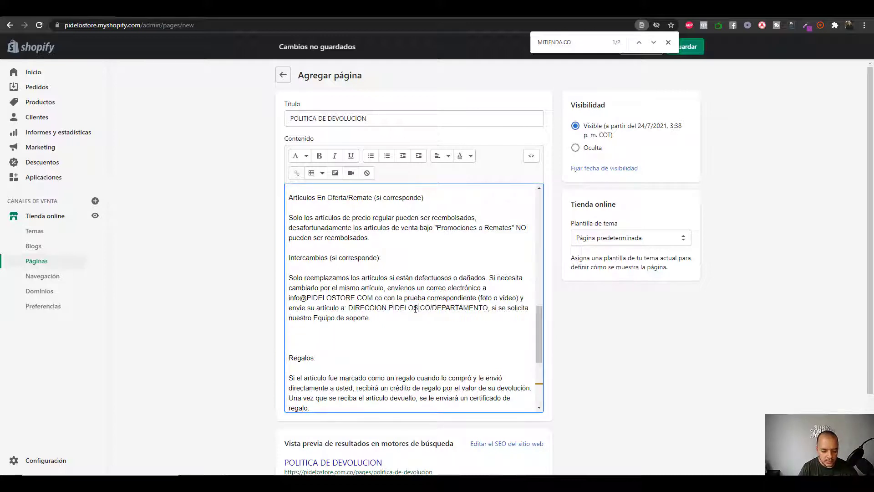
pyautogui.write('RE.COM')
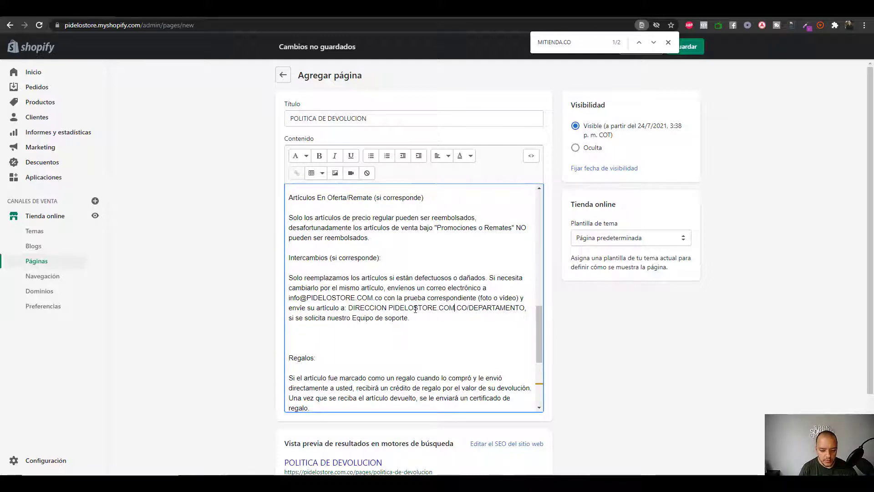
# Find the last MITIENDA.CO and replace MITIENDA with PIDELOSTORE.COM in the DIRECCION placeholder under Envíos.
pyautogui.click(654, 43)
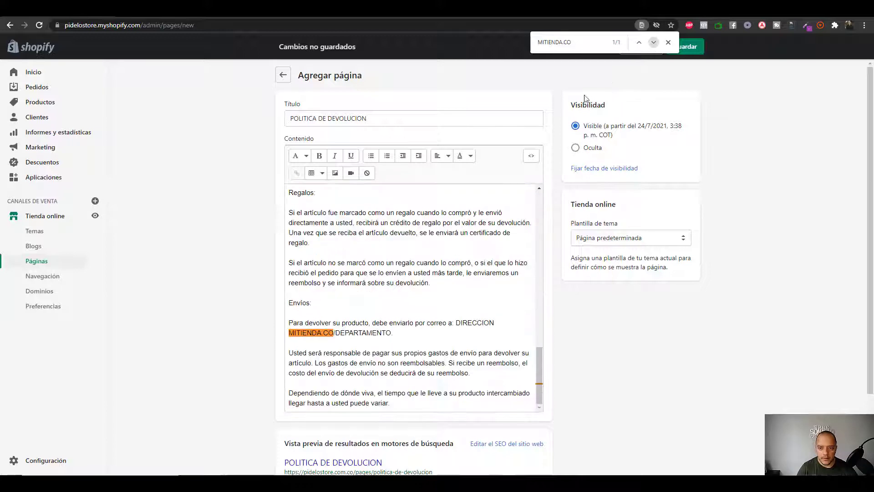
pyautogui.doubleClick(299, 338)
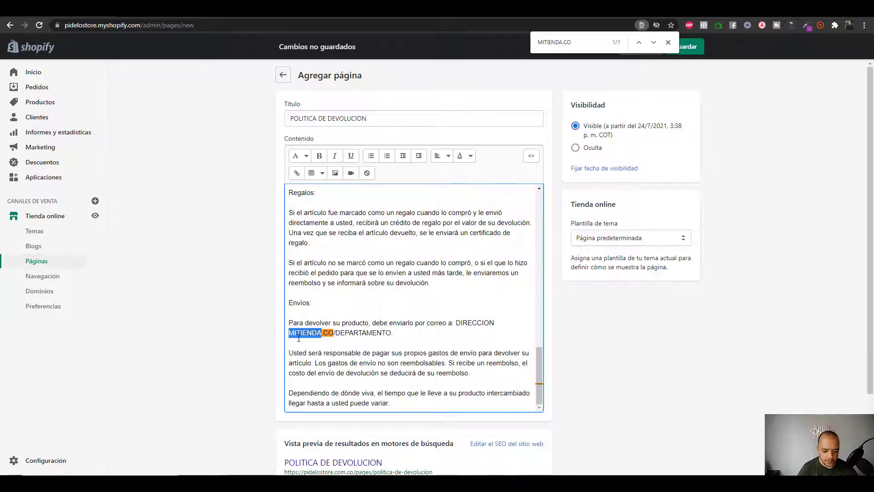
pyautogui.write('PIDE')
pyautogui.write('LOSTORE.C')
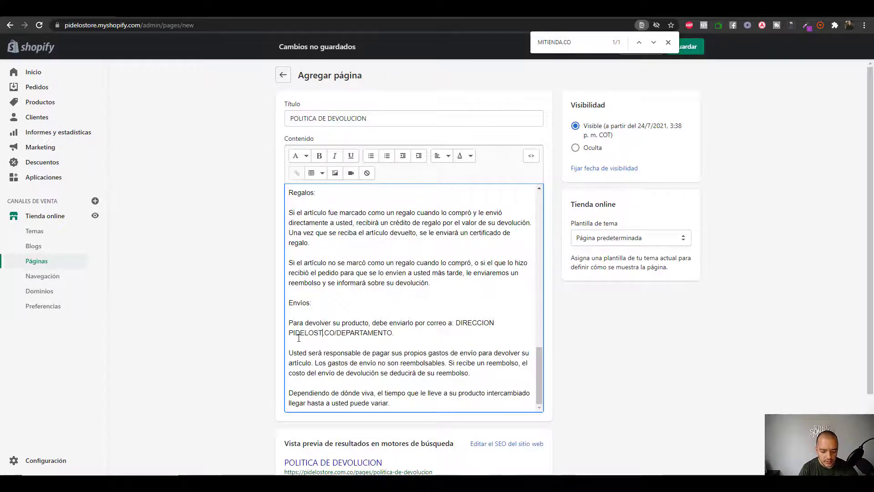
pyautogui.write('OM')
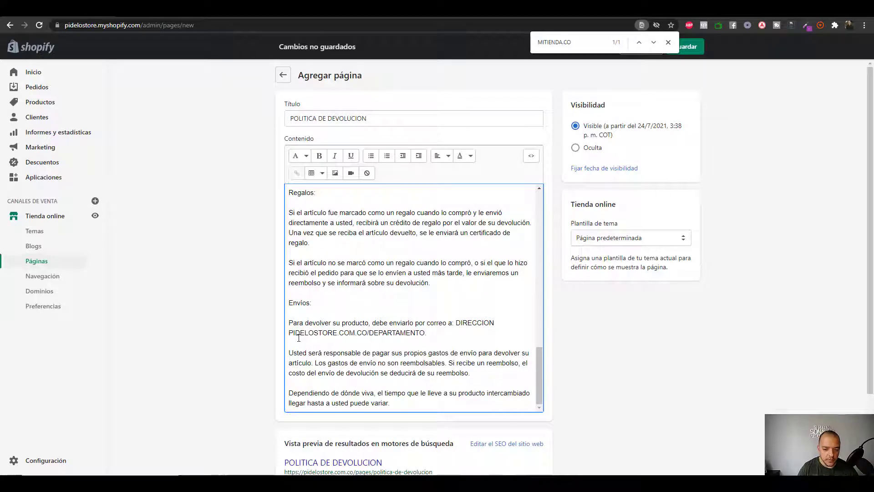
# Save the POLITICA DE DEVOLUCION page and return to the list of pages.
pyautogui.scroll(-2, 327, 327)
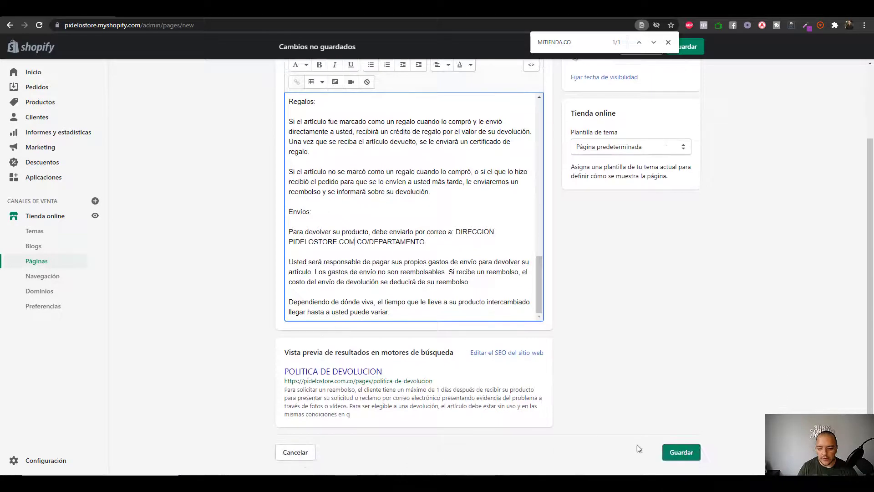
pyautogui.click(679, 453)
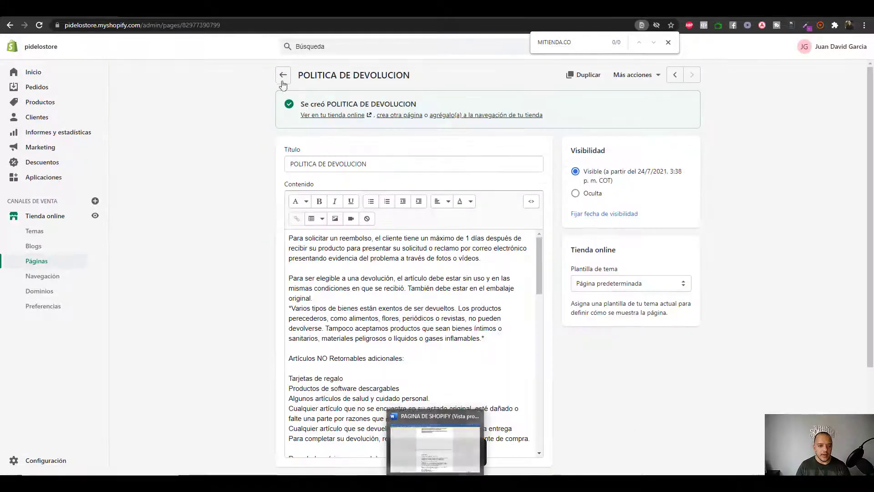
pyautogui.click(283, 82)
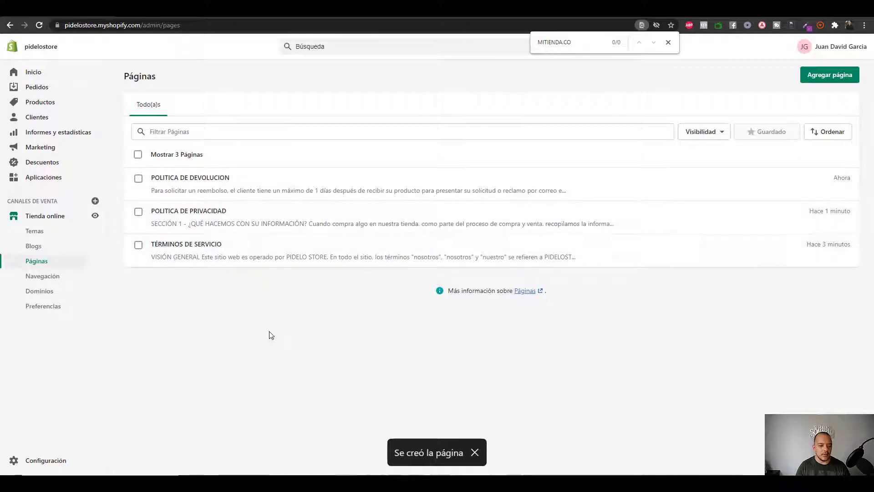
# Copy the heading ENVIOS Y PQR`s from the Word document and paste it as the title of a new Shopify page.
pyautogui.hotkey('alt', 'Tab')
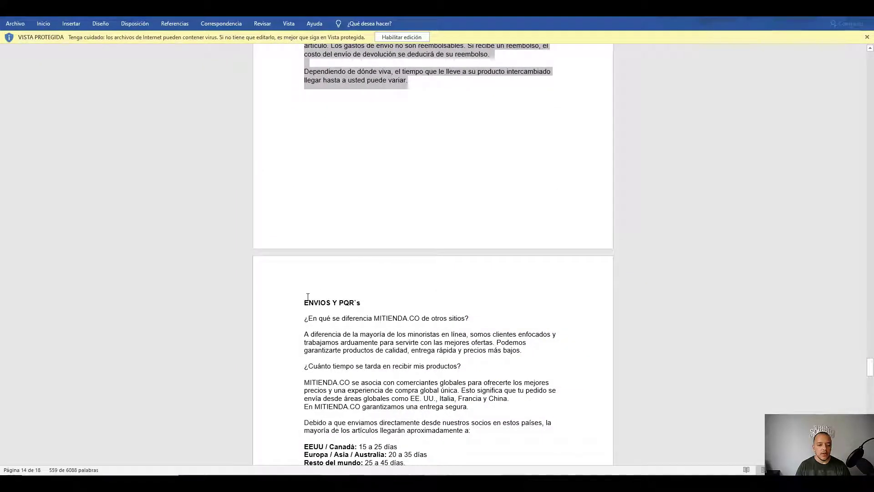
pyautogui.moveTo(305, 302); pyautogui.dragTo(364, 302)
pyautogui.hotkey('ctrl', 'c')
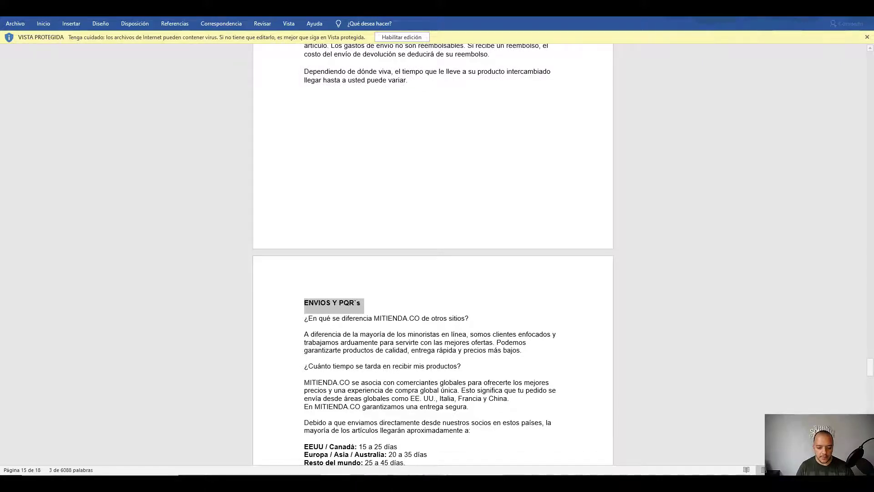
pyautogui.hotkey('alt', 'Tab')
pyautogui.click(813, 80)
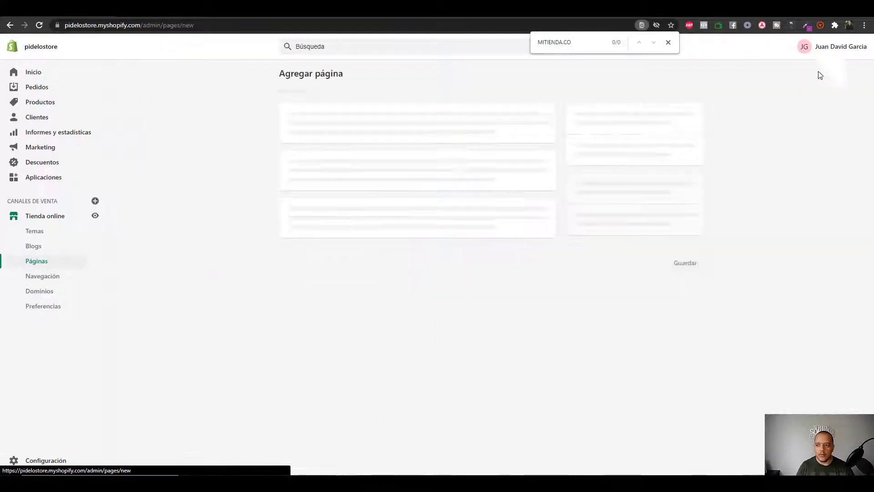
pyautogui.click(317, 119)
pyautogui.hotkey('ctrl', 'v')
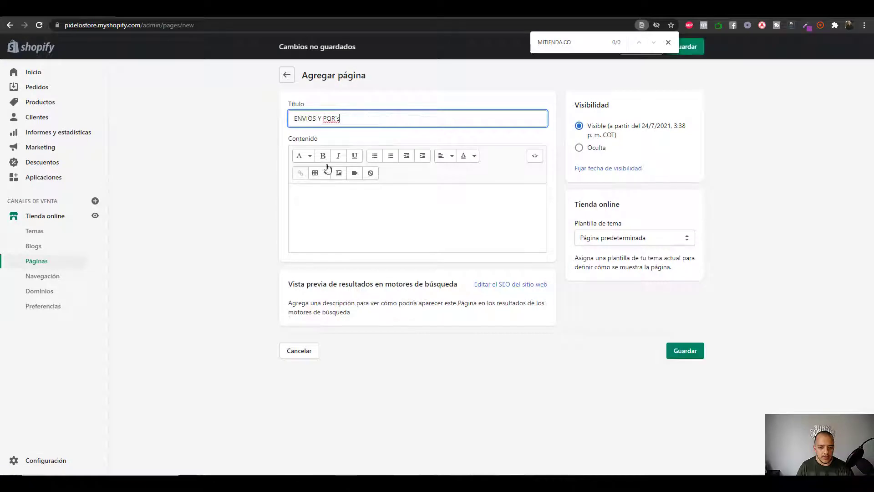
# Copy the Word text below the ENVIOS Y PQR`s heading, up to the Disponibilidad line before CONTACTANOS, and paste it as the Shopify page's content.
pyautogui.hotkey('alt', 'Tab')
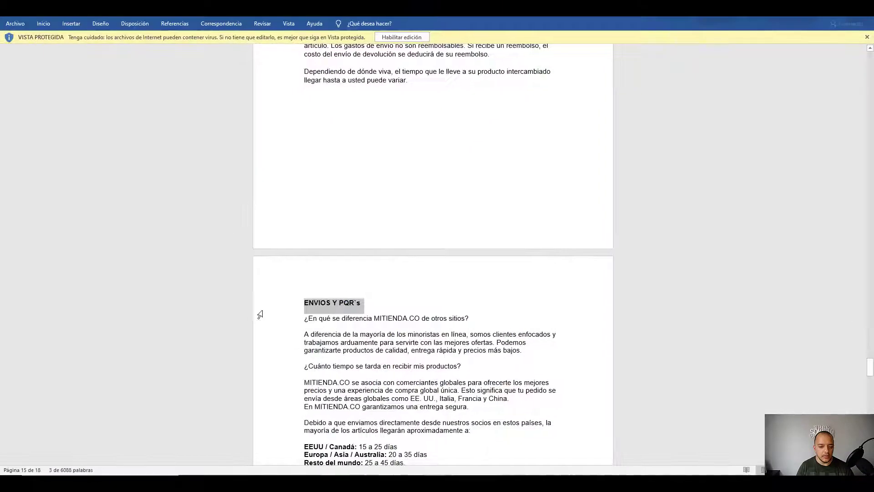
pyautogui.moveTo(317, 322); pyautogui.dragTo(355, 321)
pyautogui.scroll(-15, 352, 322)
pyautogui.scroll(-20, 351, 322)
pyautogui.scroll(-5, 355, 322)
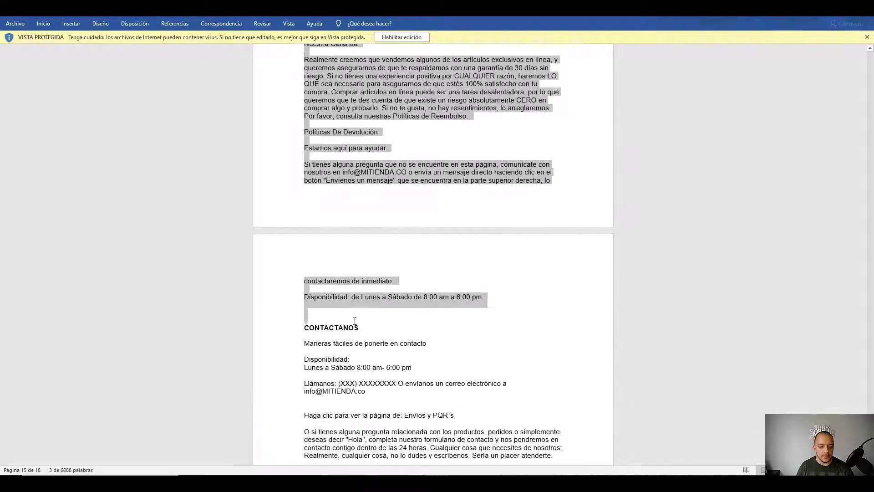
pyautogui.moveTo(440, 303); pyautogui.dragTo(488, 304)
pyautogui.scroll(13, 496, 296)
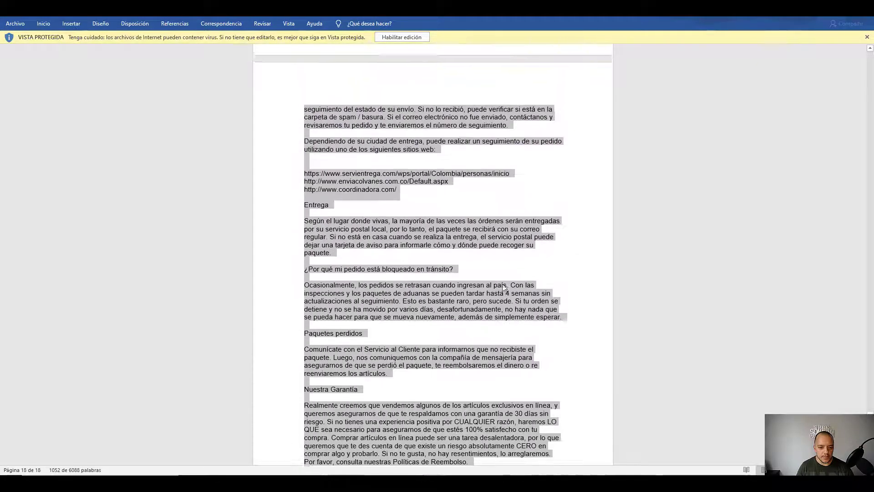
pyautogui.scroll(20, 505, 287)
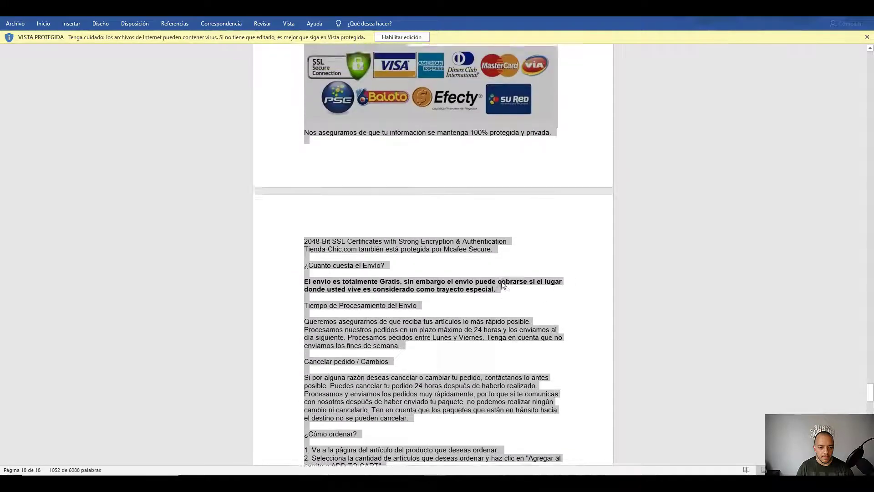
pyautogui.scroll(10, 503, 284)
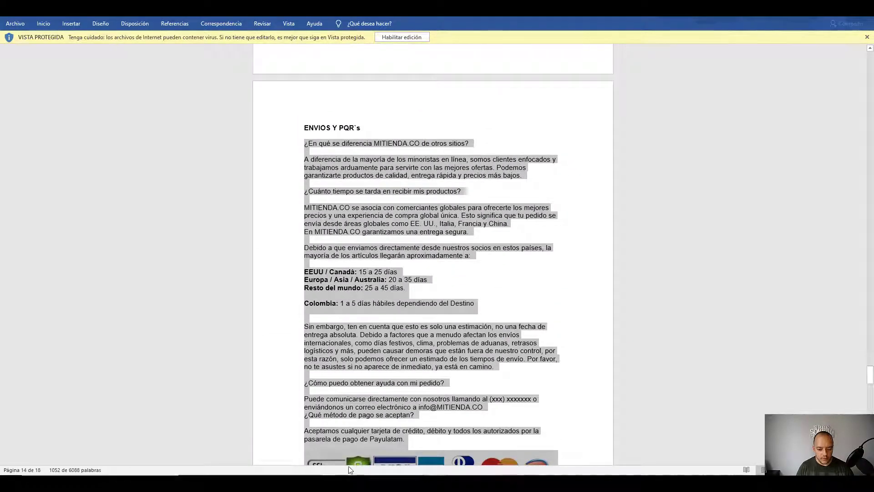
pyautogui.hotkey('ctrl', 'c')
pyautogui.hotkey('alt', 'Tab')
pyautogui.click(353, 217)
pyautogui.hotkey('ctrl', 'v')
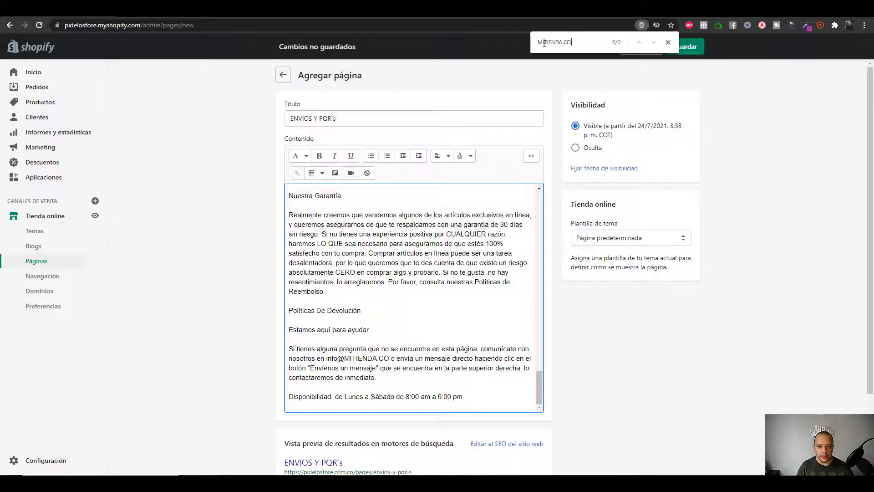
# Search the page for MITIENDA.CO and change the e-mail domain under Estamos aquí para ayudar to PIDELOSTORE.COM.CO.
pyautogui.write('I')
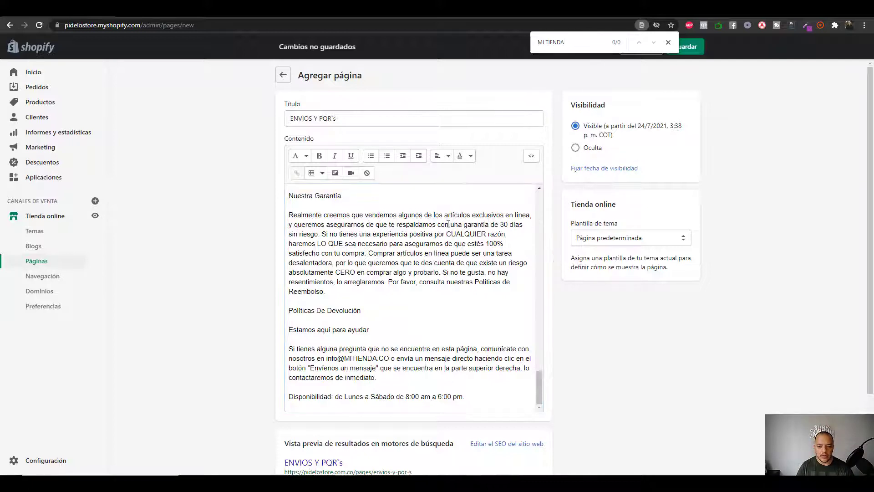
pyautogui.scroll(-2, 449, 225)
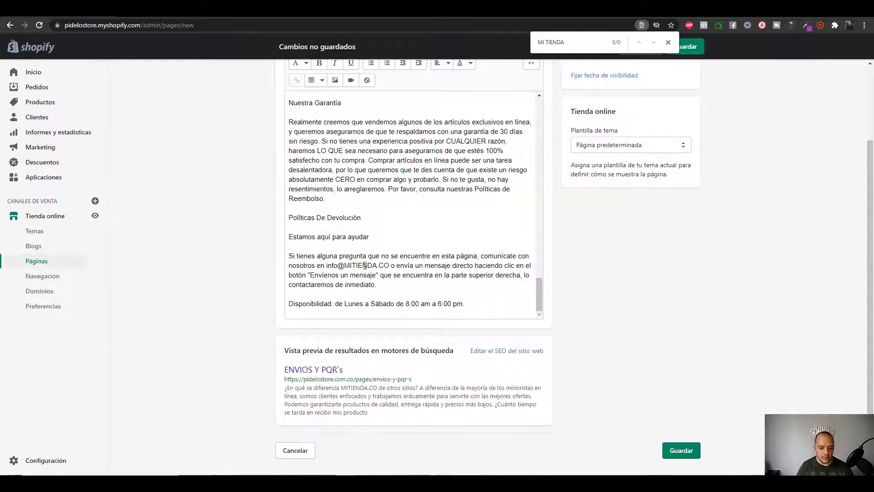
pyautogui.click(546, 42)
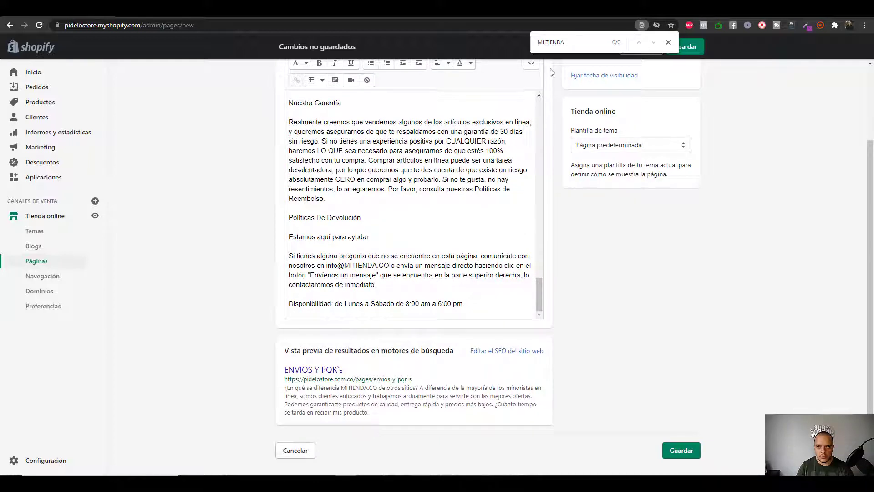
pyautogui.press('BackSpace')
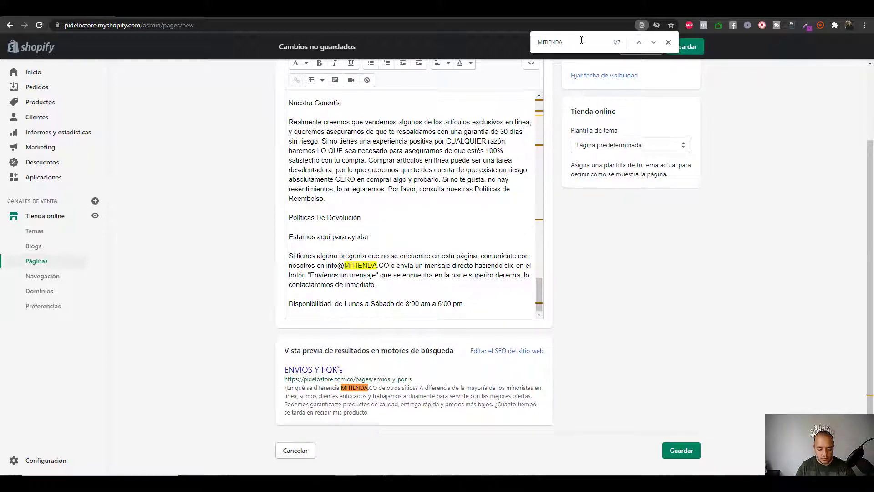
pyautogui.write('.CO')
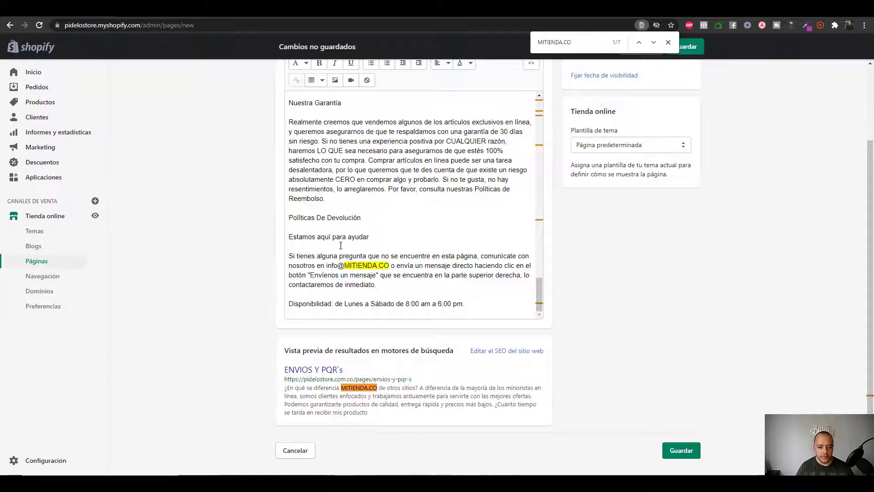
pyautogui.doubleClick(357, 266)
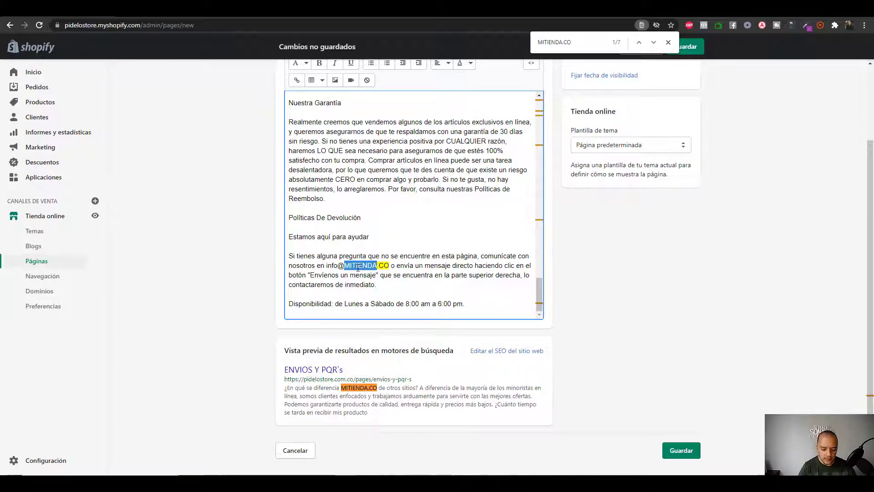
pyautogui.write('PIDELOSTORE')
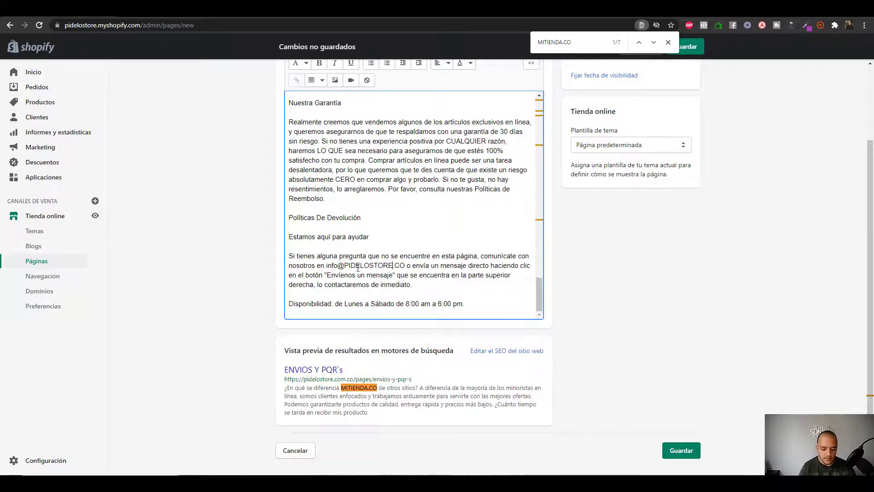
pyautogui.write('.COM')
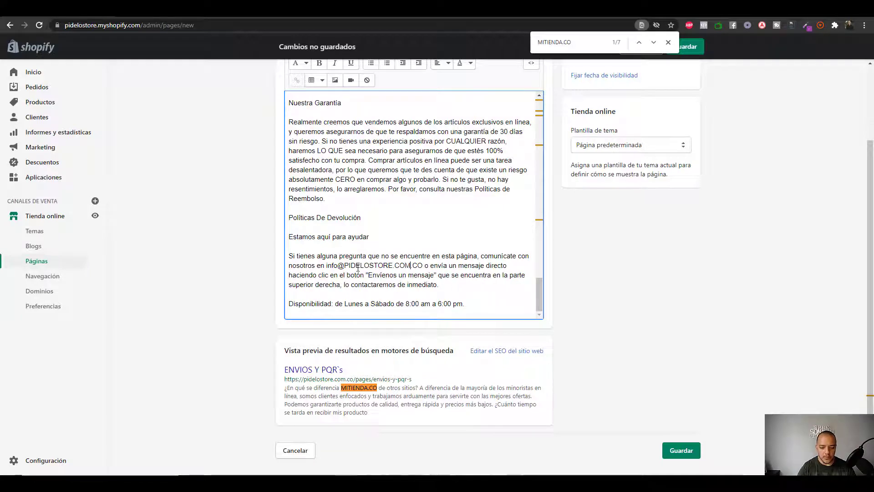
# Replace MITIENDA.CO with PIDELOSTORE.COM.CO in the opening question ¿En qué se diferencia MITIENDA.CO de otros sitios?
pyautogui.click(654, 43)
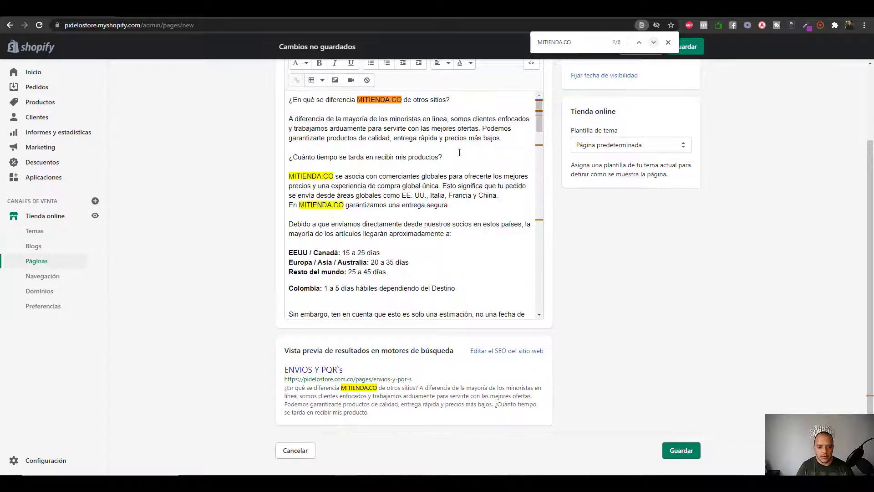
pyautogui.doubleClick(369, 100)
pyautogui.write('PIDELOSTO')
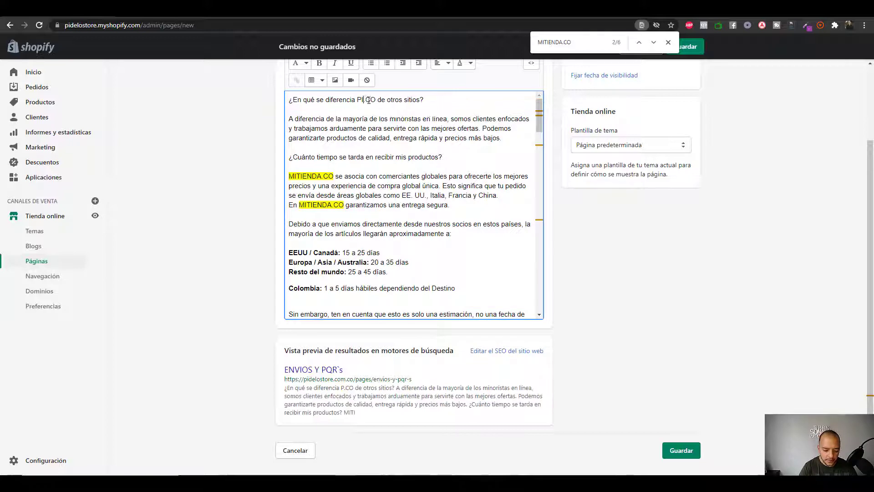
pyautogui.write('RE')
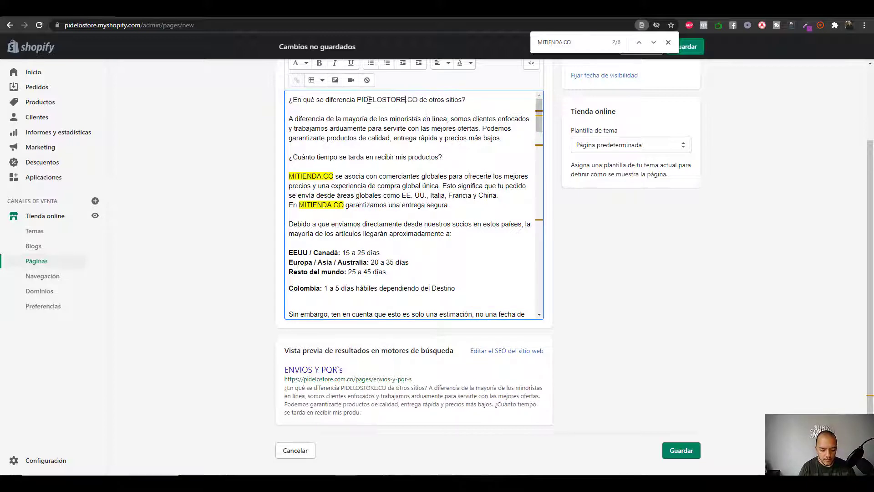
pyautogui.write('.COM')
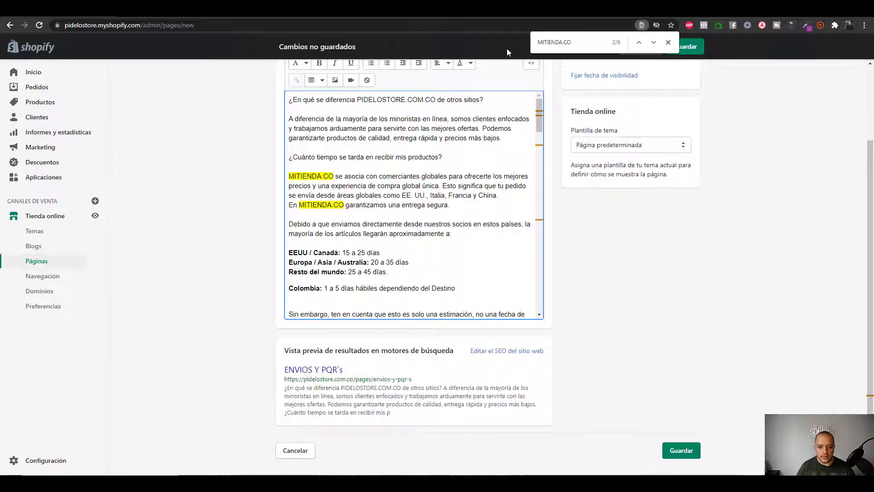
# Replace both MITIENDA.CO mentions under ¿Cuánto tiempo se tarda en recibir mis productos? with PIDELOSTORE.COM.CO.
pyautogui.doubleClick(292, 176)
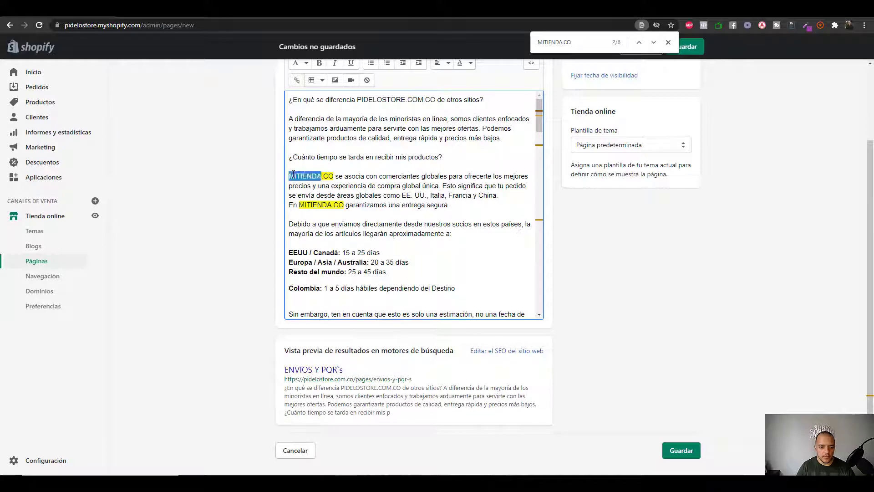
pyautogui.write('PIDELOSTORE')
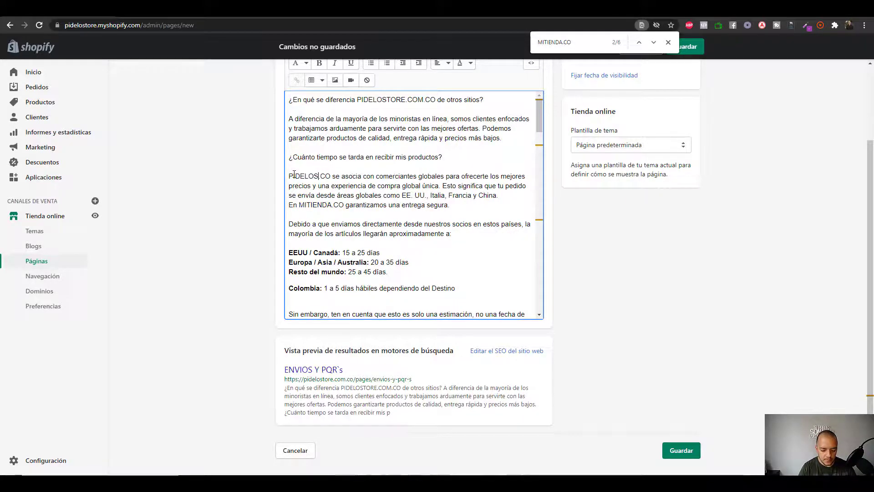
pyautogui.write('.COM')
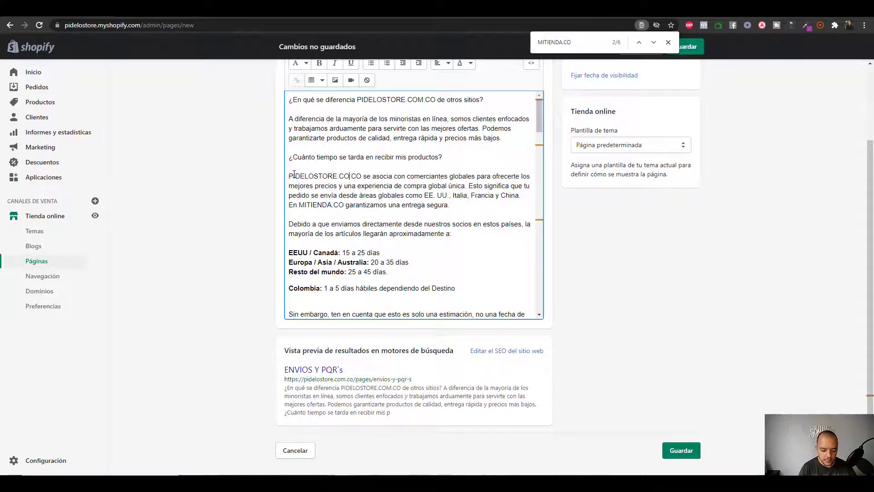
pyautogui.doubleClick(342, 206)
pyautogui.write('PIDELOST')
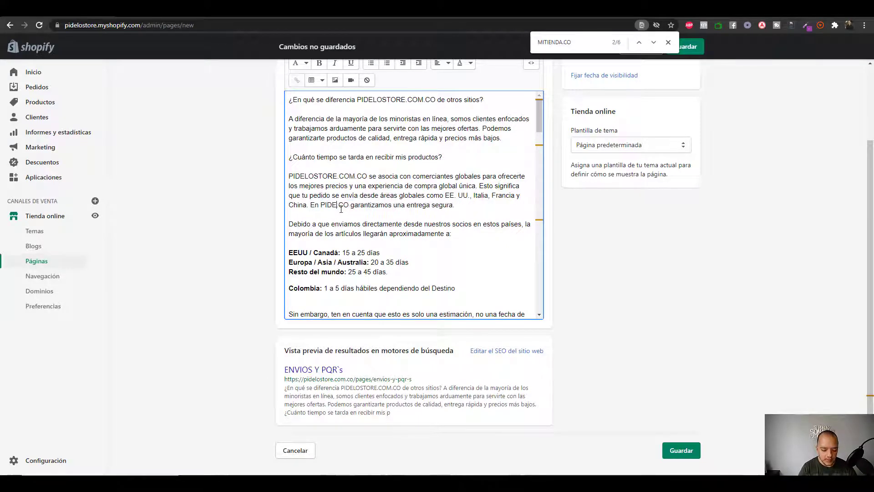
pyautogui.write('ORE')
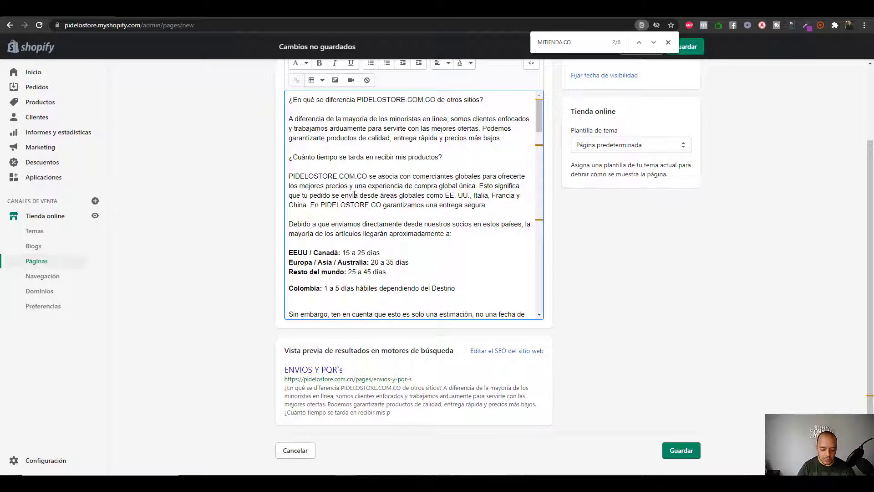
pyautogui.write('.COM')
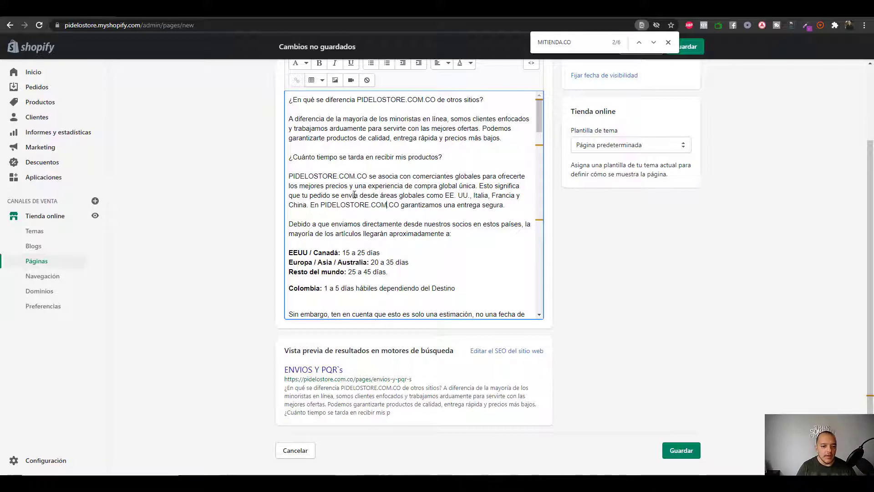
# Change the e-mail domains under ¿Cómo puedo obtener ayuda con mi pedido? and Confirmación de envío to PIDELOSTORE.COM.CO.
pyautogui.click(654, 43)
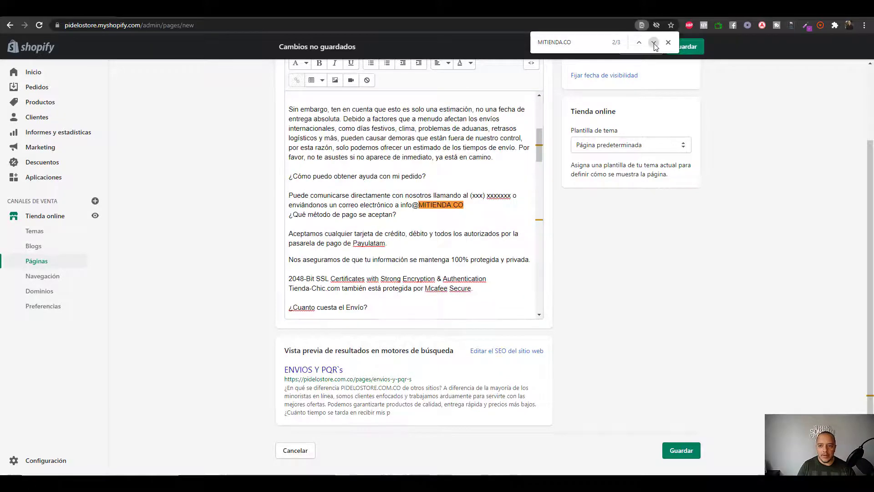
pyautogui.doubleClick(432, 206)
pyautogui.write('PIDELOSTOR')
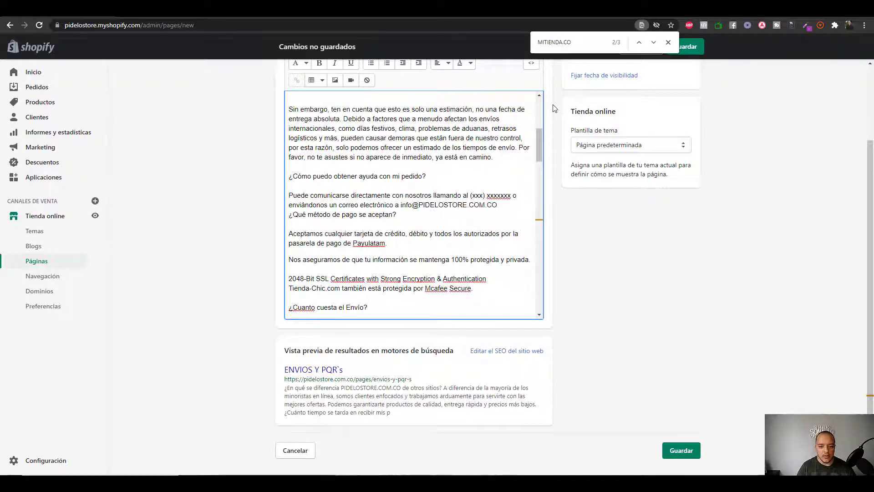
pyautogui.click(654, 42)
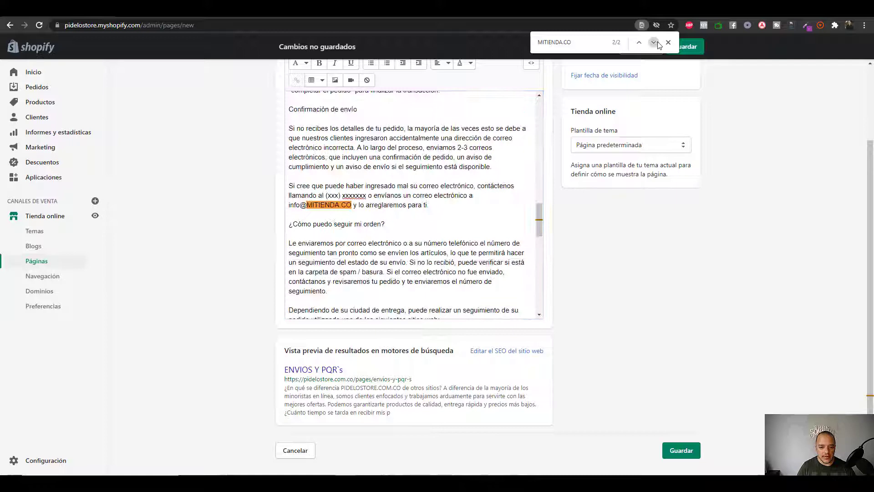
pyautogui.doubleClick(321, 203)
pyautogui.write('PIDELO')
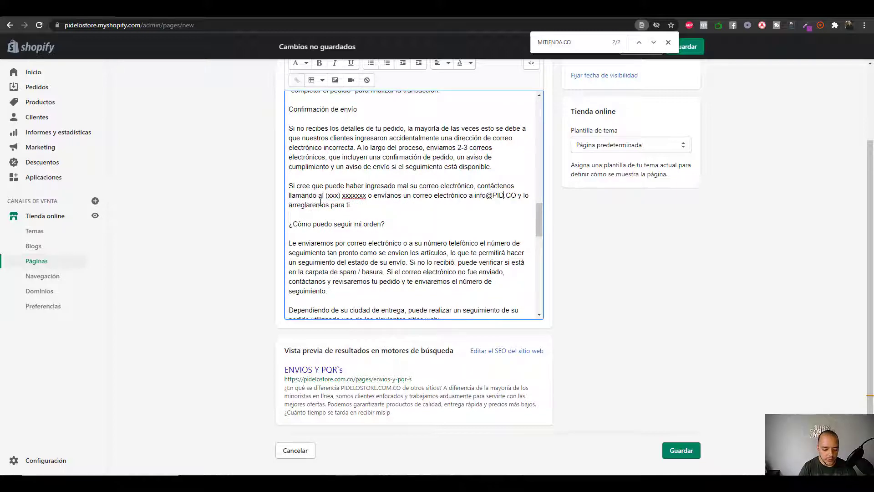
pyautogui.write('STORE.COM')
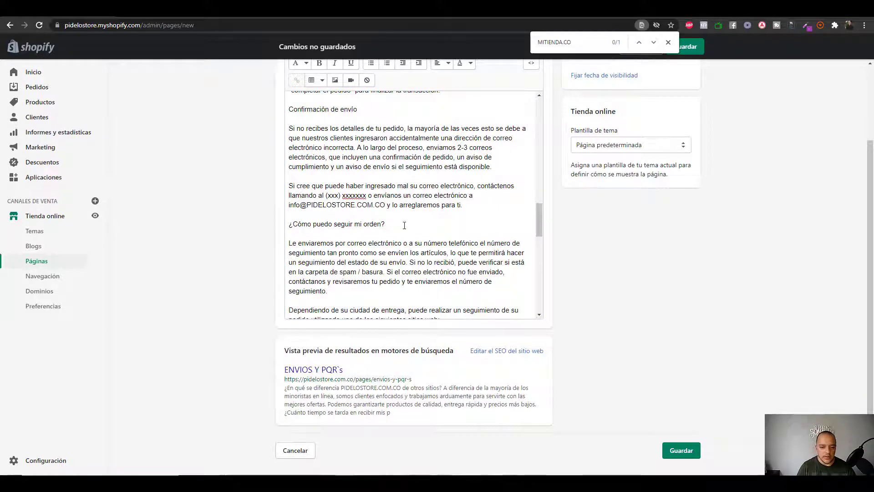
# Check the rest of the ENVIOS Y PQR`s content through to the Disponibilidad line and save the page.
pyautogui.scroll(-10, 359, 238)
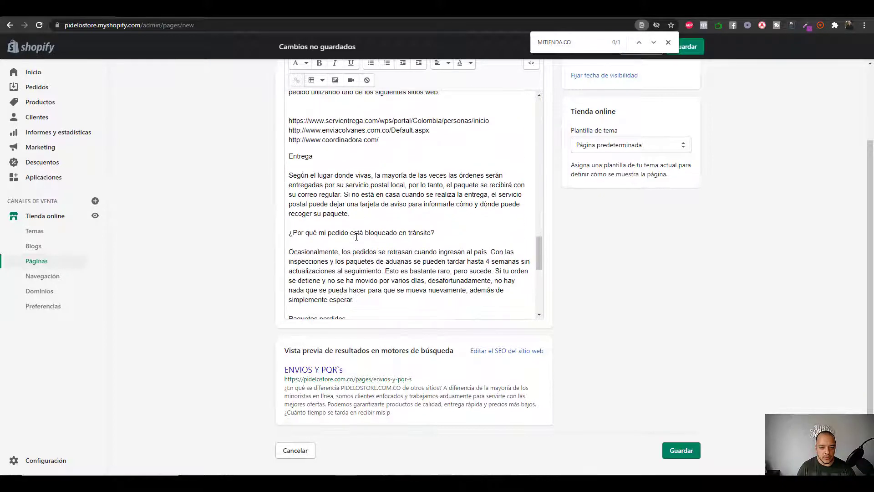
pyautogui.scroll(-5, 358, 237)
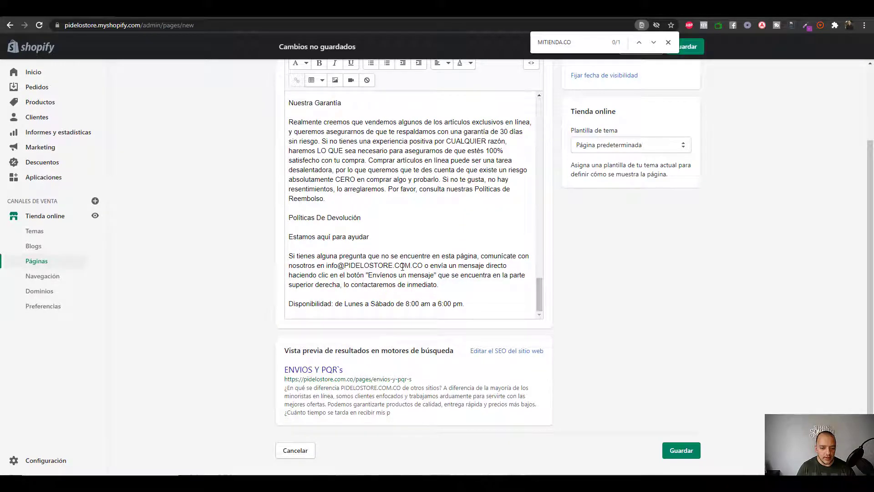
pyautogui.click(681, 450)
# Copy the heading CONTACTANOS from the Word document and paste it as the title of a new Shopify page.
pyautogui.hotkey('alt', 'Tab')
pyautogui.scroll(-20, 348, 344)
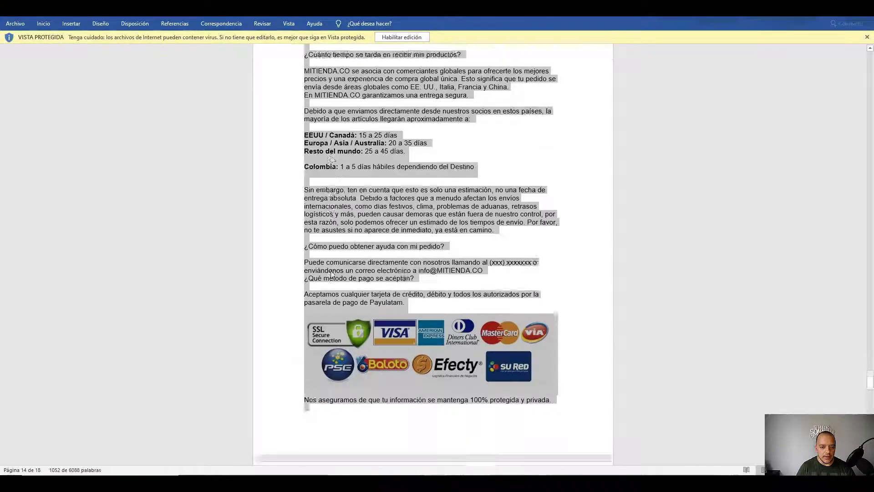
pyautogui.scroll(-20, 338, 263)
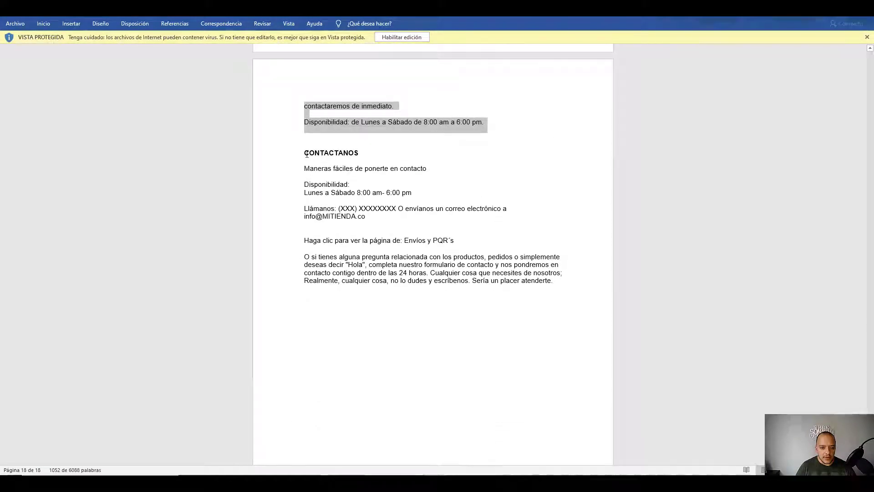
pyautogui.click(306, 154)
pyautogui.moveTo(321, 154); pyautogui.dragTo(378, 154)
pyautogui.hotkey('ctrl', 'c')
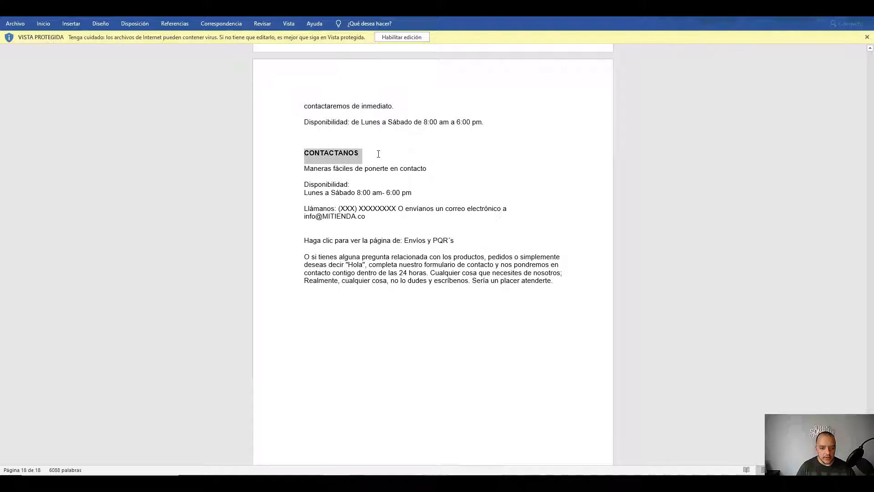
pyautogui.hotkey('alt', 'Tab')
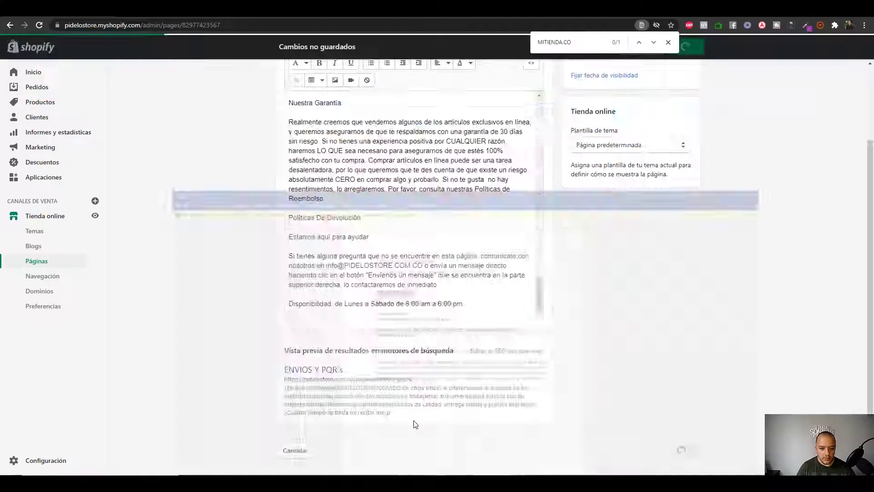
pyautogui.click(279, 84)
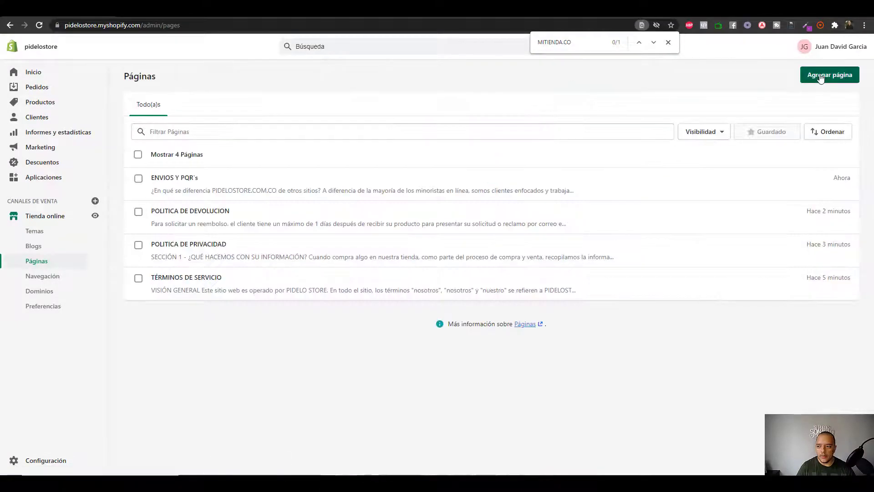
pyautogui.click(825, 75)
pyautogui.click(326, 118)
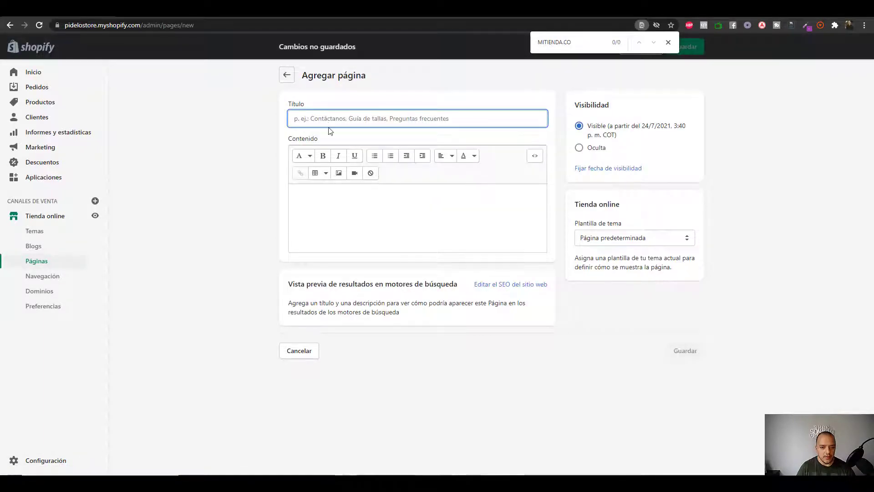
pyautogui.hotkey('ctrl', 'v')
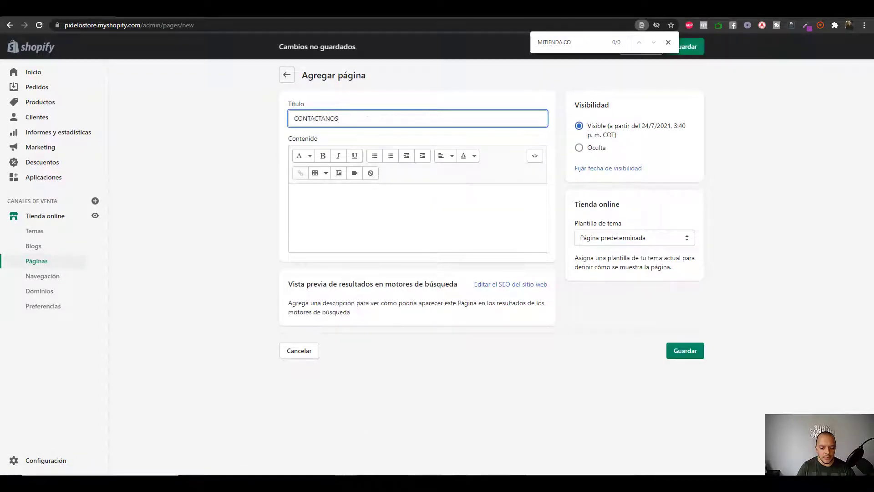
# Copy all the Word text below the CONTACTANOS heading and paste it as the Shopify page's content.
pyautogui.hotkey('alt', 'Tab')
pyautogui.moveTo(305, 171); pyautogui.dragTo(552, 279)
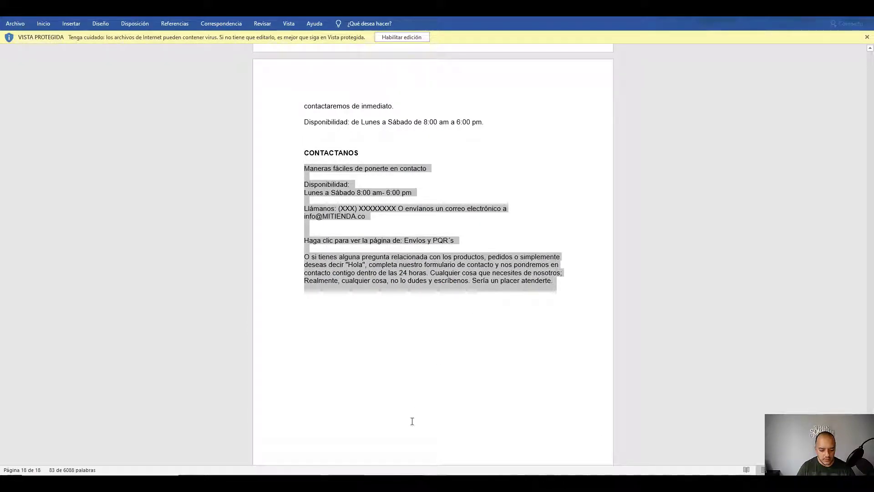
pyautogui.hotkey('alt', 'Tab')
pyautogui.click(346, 208)
pyautogui.hotkey('ctrl', 'v')
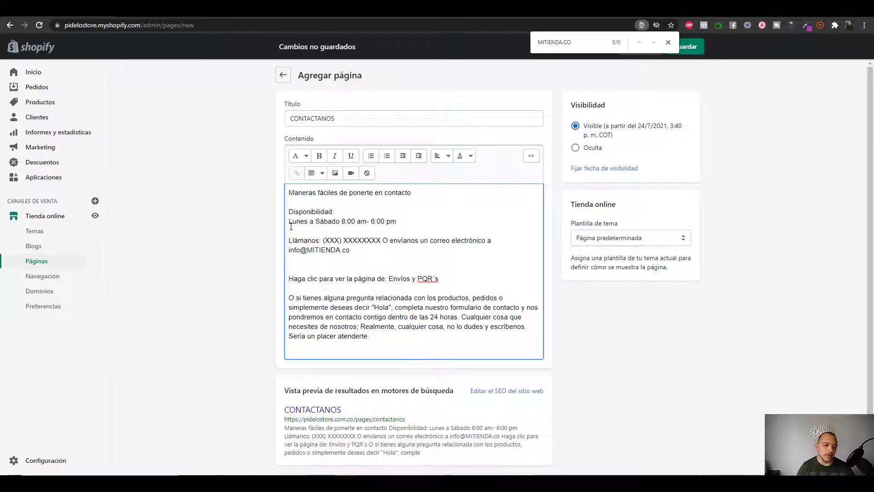
# Review the opening hours and phone placeholders on the contact page and change its e-mail domain to PIDELOSTORE.COM.co.
pyautogui.moveTo(300, 224); pyautogui.dragTo(391, 225)
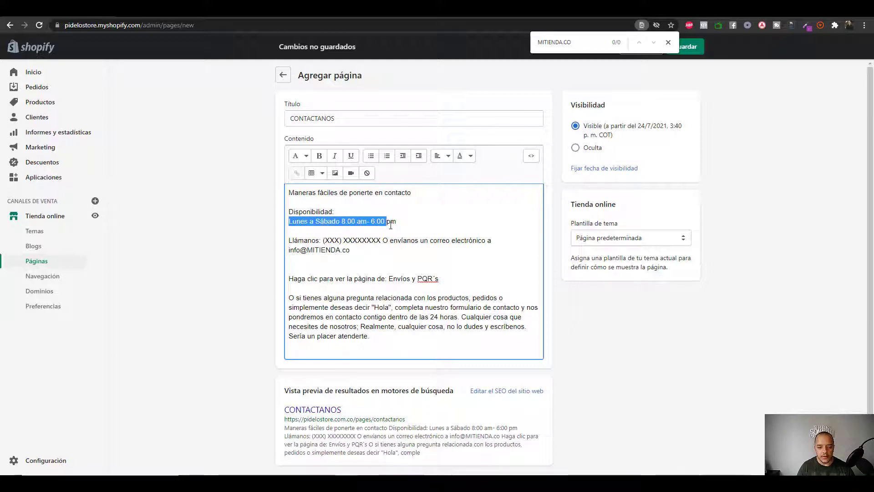
pyautogui.doubleClick(328, 242)
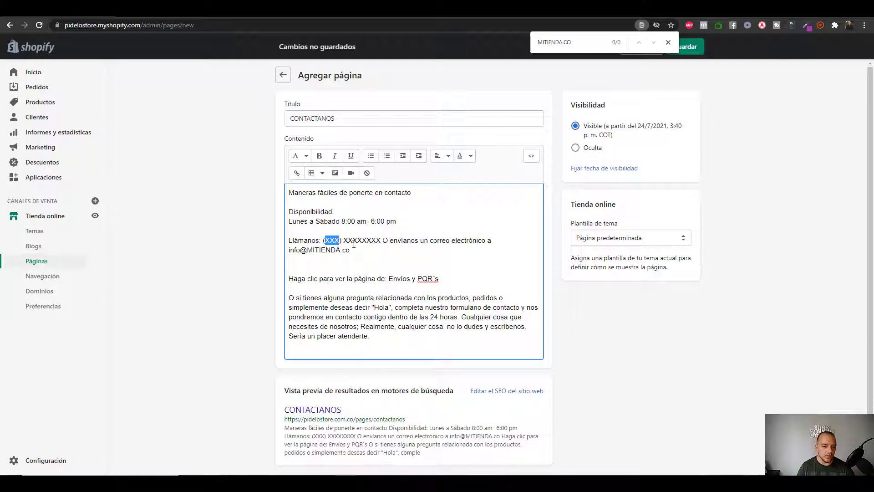
pyautogui.moveTo(343, 243); pyautogui.dragTo(379, 244)
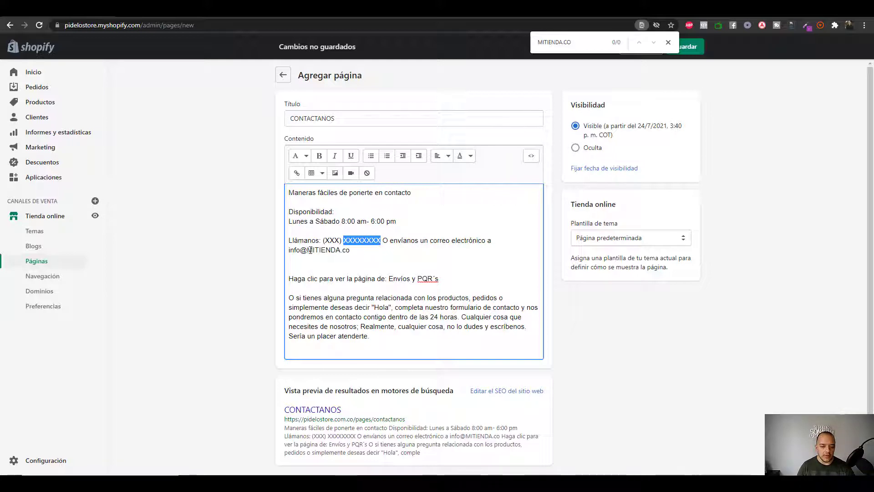
pyautogui.moveTo(312, 250)
pyautogui.mouseDown()
pyautogui.moveTo(337, 250)
pyautogui.moveTo(309, 251)
pyautogui.mouseUp()
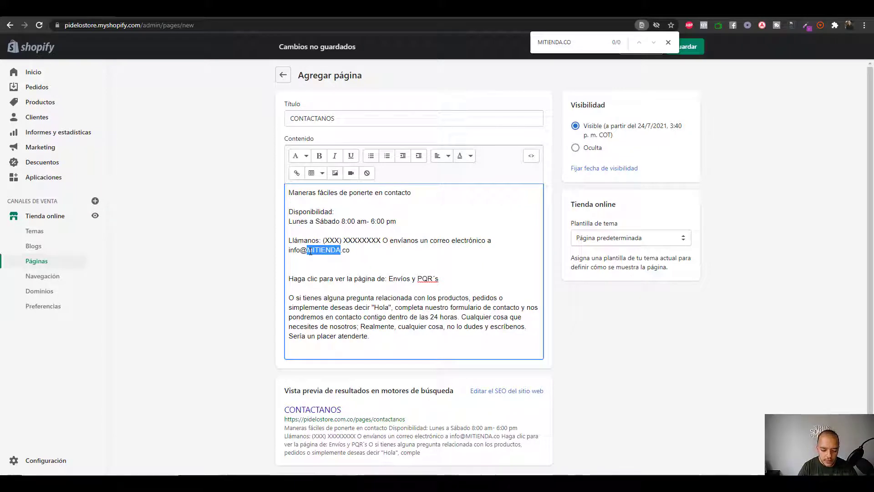
pyautogui.write('PIDELOSTOR')
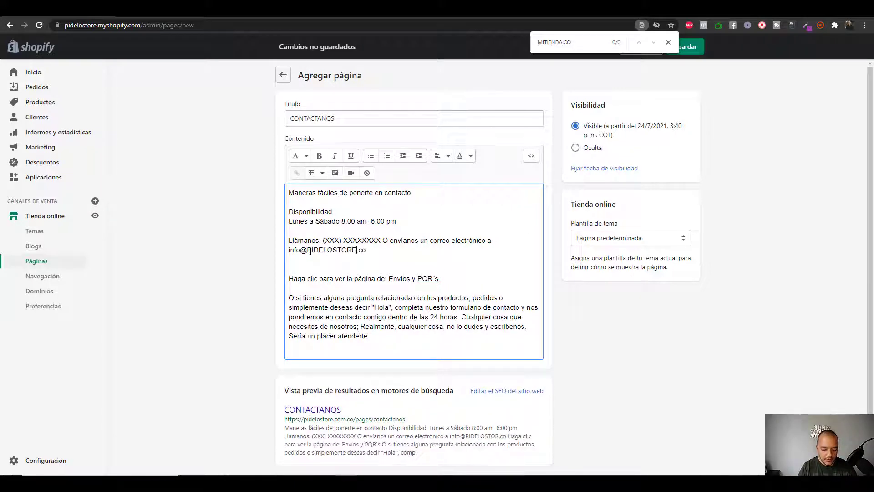
pyautogui.write('E.COM.')
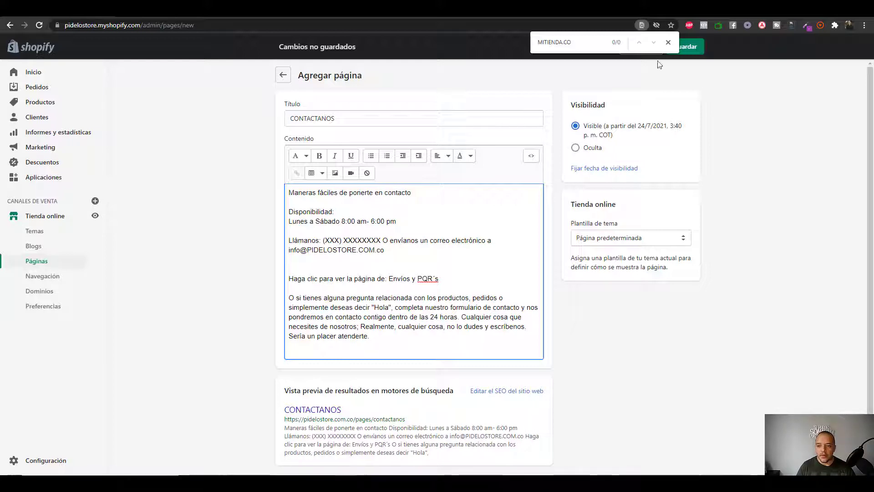
# Save the CONTACTANOS page, return to the list of pages and open the online store's Navegación page.
pyautogui.click(680, 49)
pyautogui.click(668, 44)
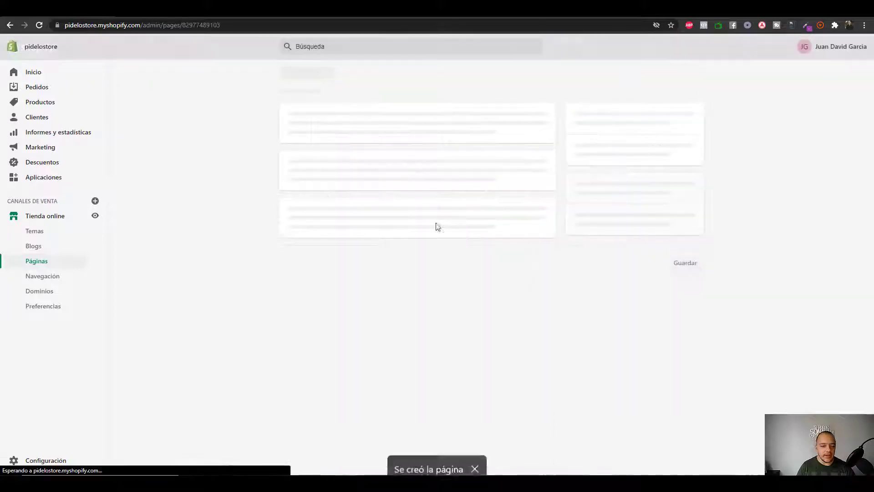
pyautogui.click(285, 75)
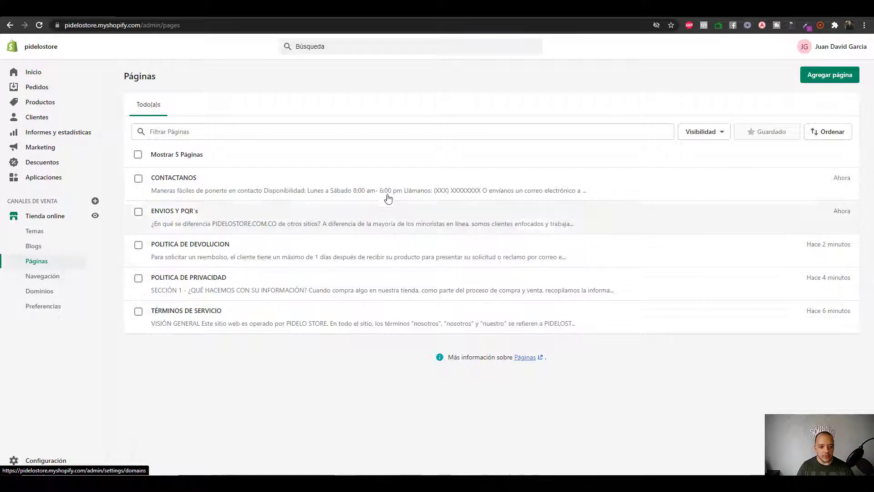
pyautogui.click(35, 280)
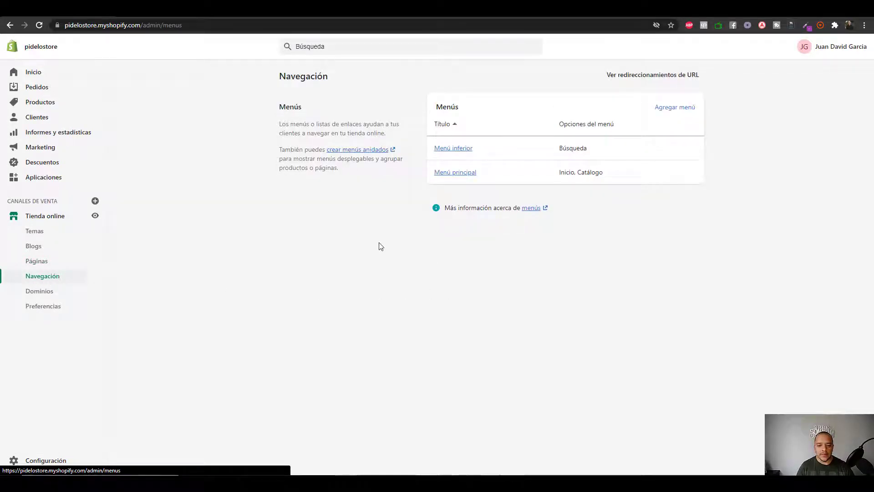
# Open the Menú inferior menu and add an item linking to the CONTACTANOS page.
pyautogui.click(449, 151)
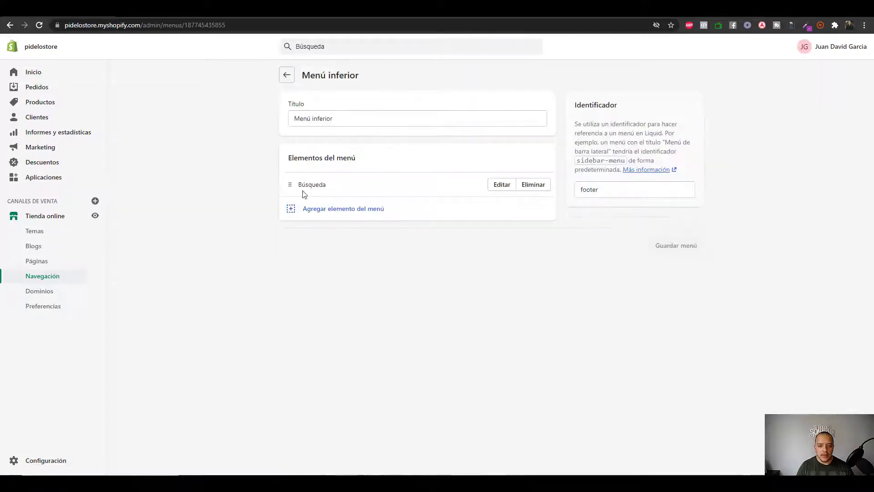
pyautogui.click(335, 215)
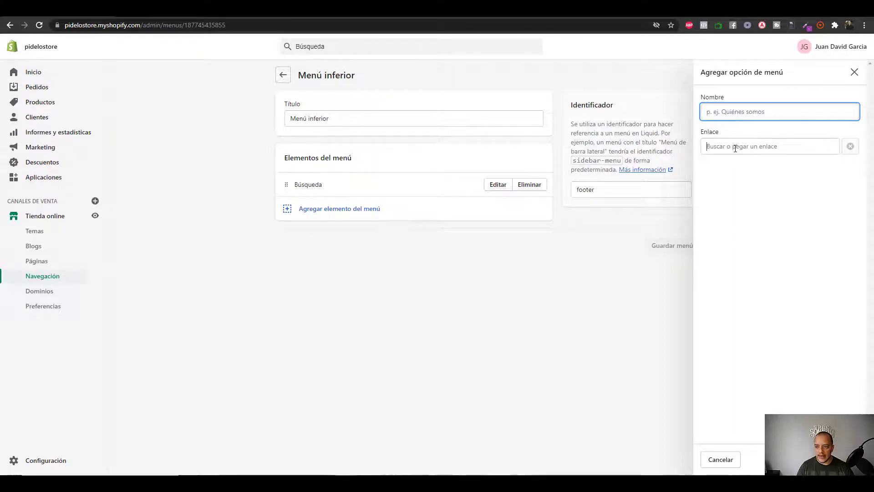
pyautogui.click(735, 149)
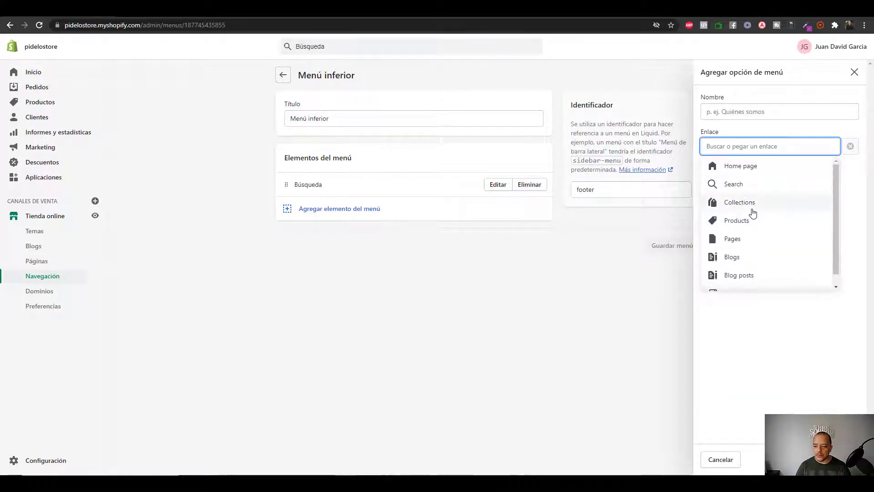
pyautogui.click(748, 247)
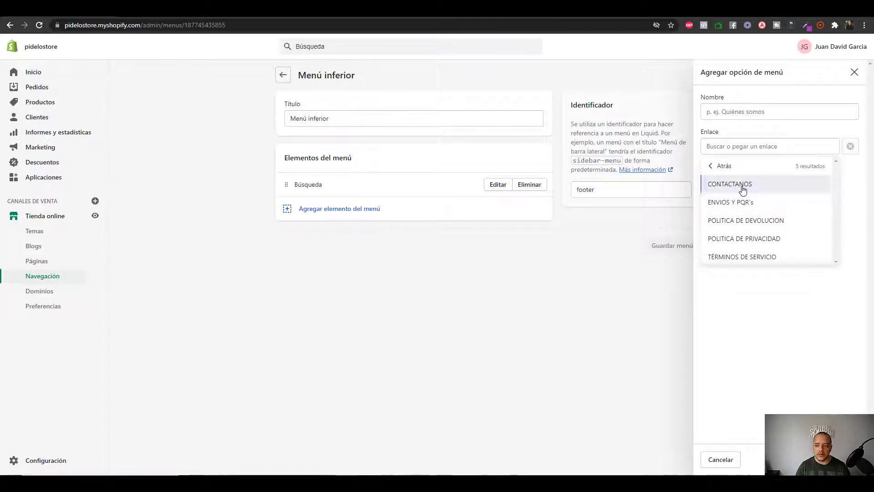
pyautogui.click(744, 185)
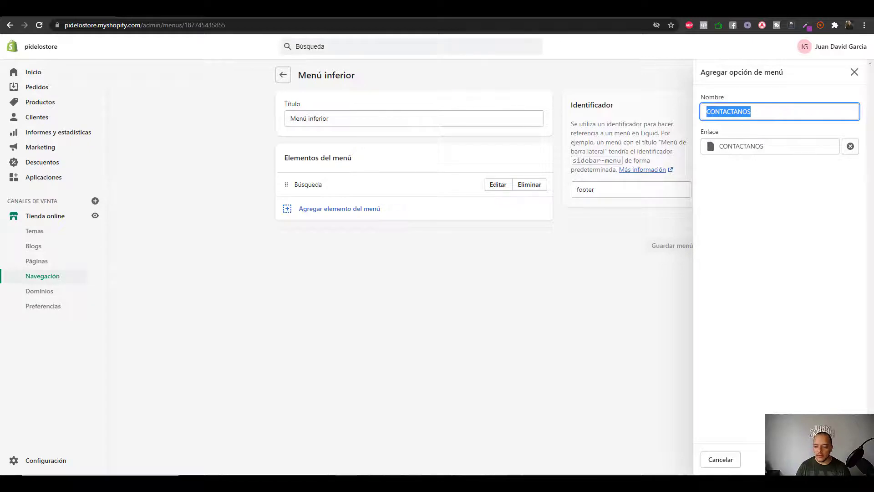
pyautogui.click(845, 460)
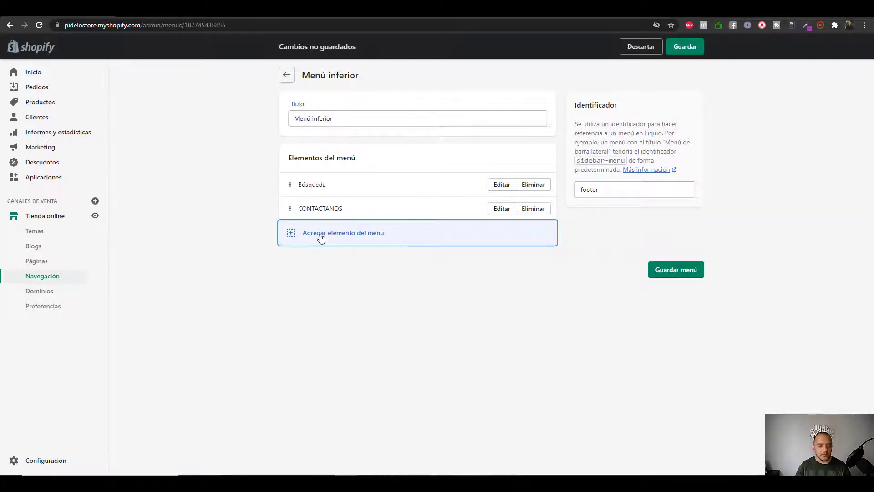
# Add a menu item to Menú inferior that links to the ENVIOS Y PQR's page.
pyautogui.click(318, 233)
pyautogui.click(744, 148)
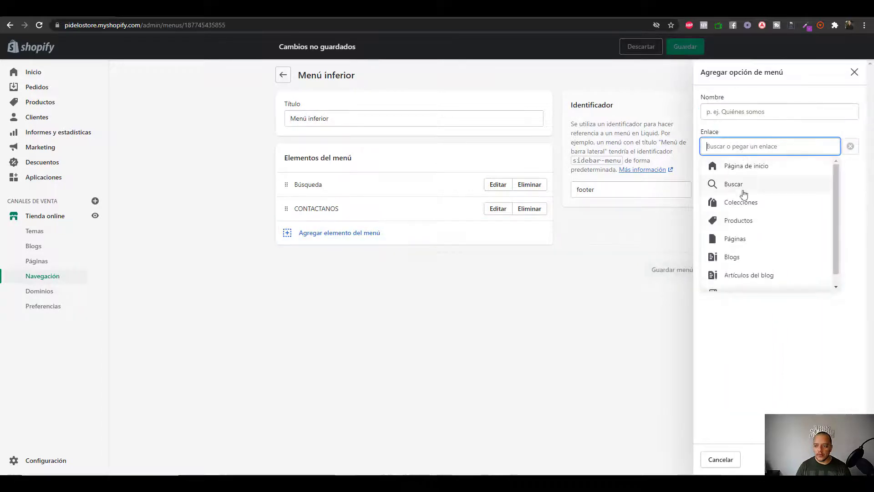
pyautogui.click(743, 239)
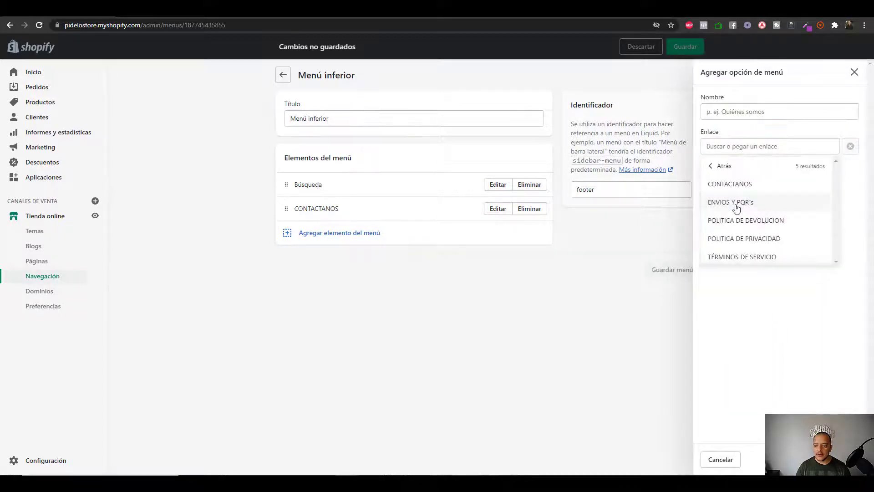
pyautogui.click(734, 202)
pyautogui.click(845, 460)
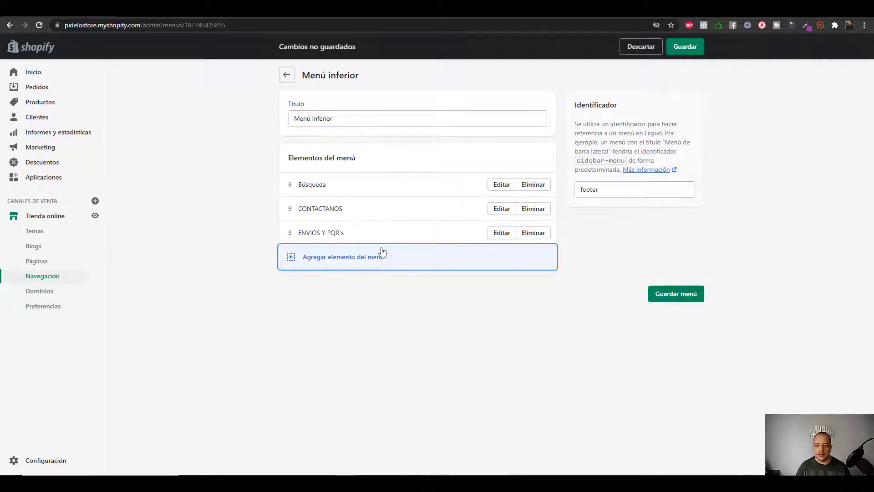
# Add a menu item to Menú inferior that links to the POLITICA DE DEVOLUCION page.
pyautogui.click(347, 256)
pyautogui.click(786, 146)
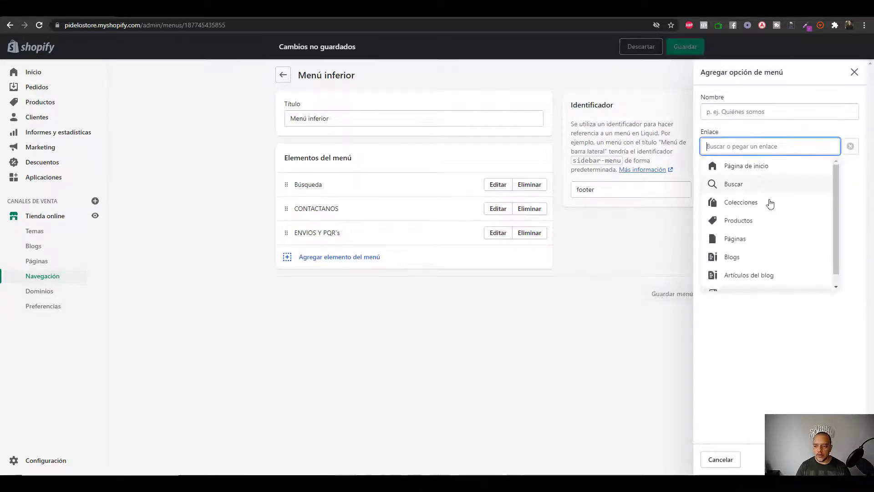
pyautogui.click(745, 187)
pyautogui.click(738, 150)
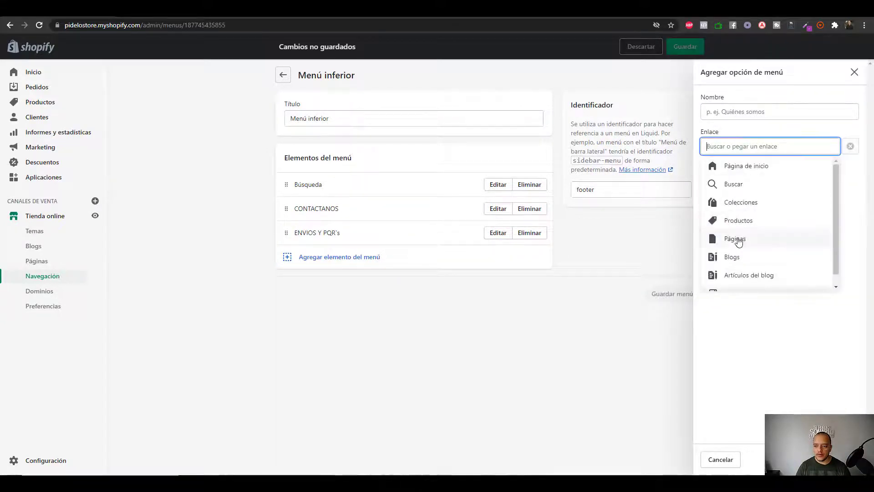
pyautogui.click(740, 239)
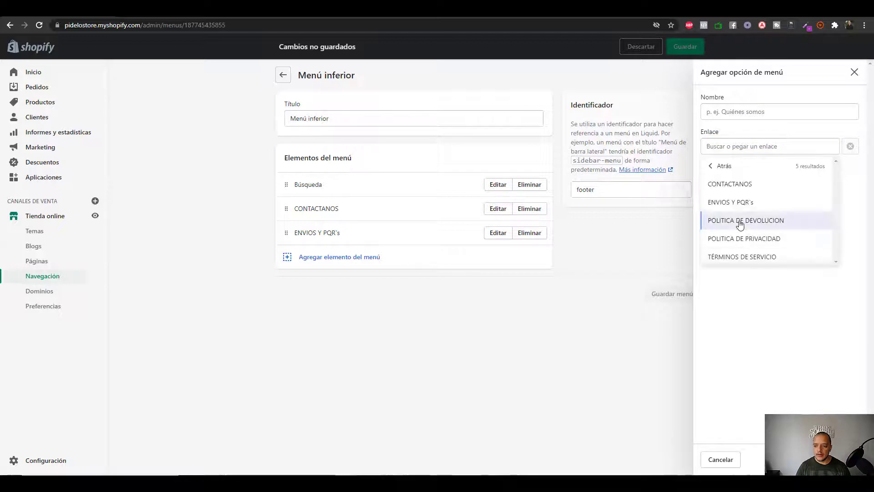
pyautogui.click(738, 221)
pyautogui.click(844, 459)
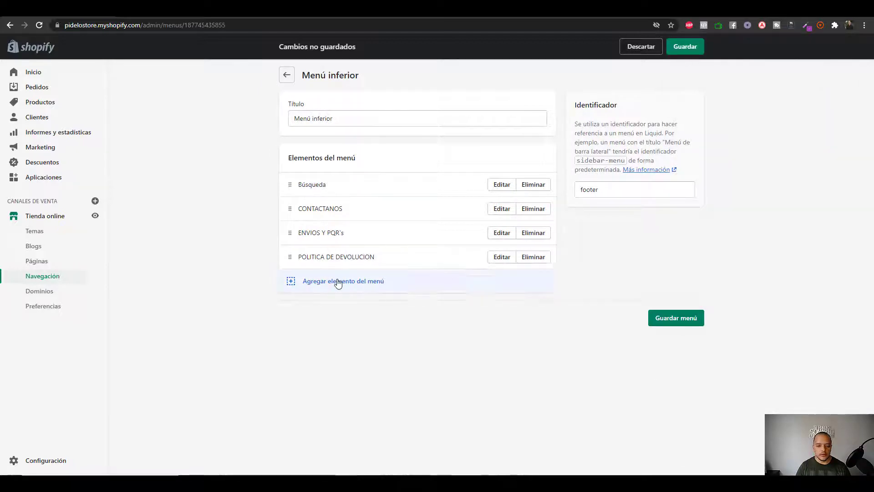
# Add a menu item to Menú inferior that links to the POLITICA DE PRIVACIDAD page.
pyautogui.click(352, 281)
pyautogui.click(711, 145)
pyautogui.click(746, 237)
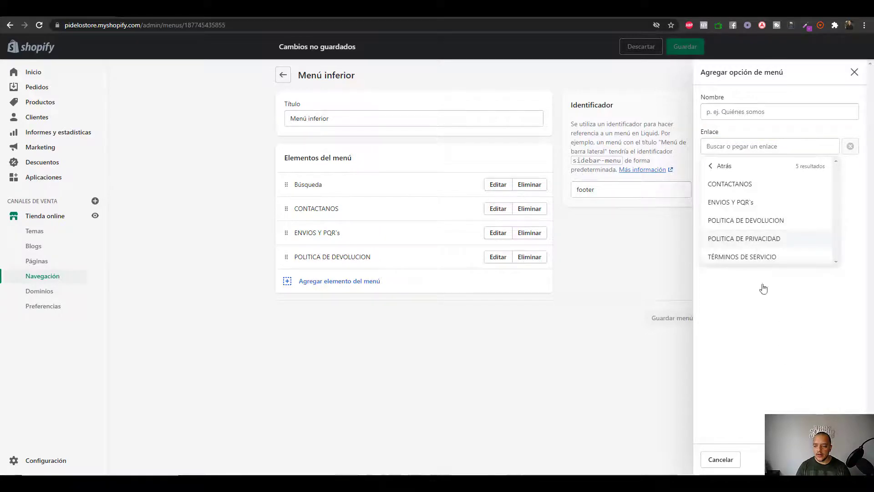
pyautogui.click(744, 239)
pyautogui.click(845, 460)
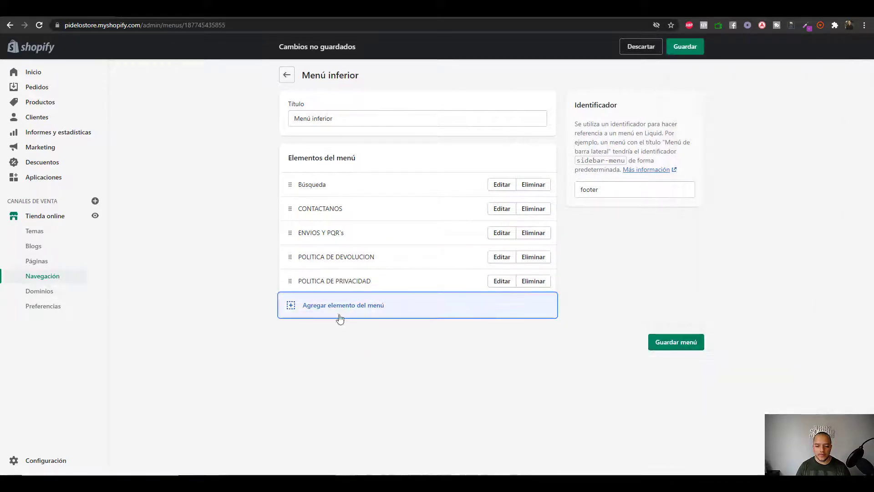
# Add an item linking to the TÉRMINOS DE SERVICIO page, then save Menú inferior and return to the list of menus.
pyautogui.click(338, 306)
pyautogui.click(753, 146)
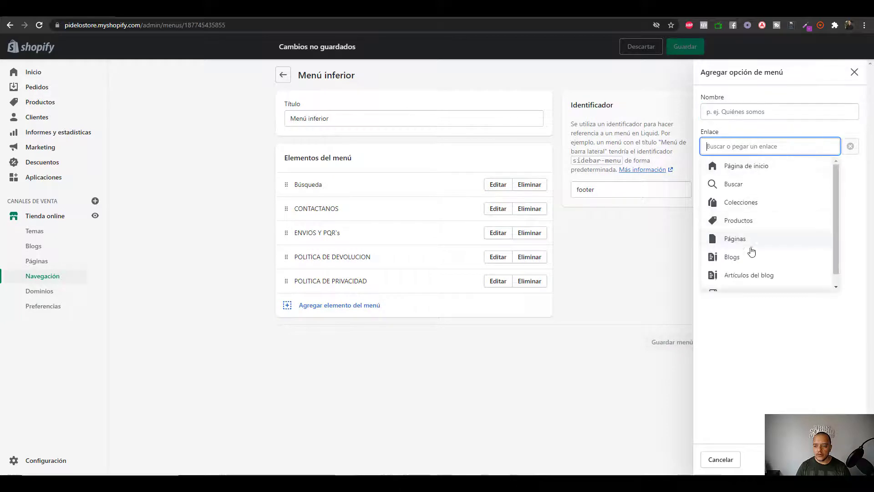
pyautogui.click(751, 243)
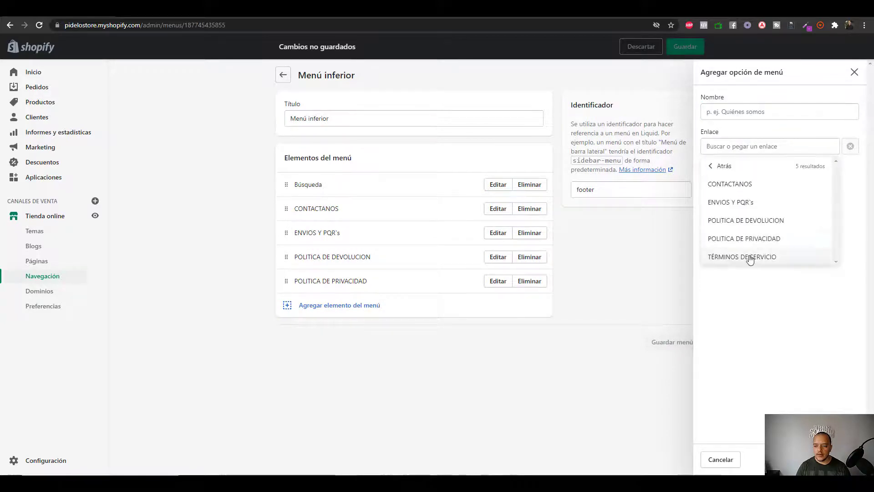
pyautogui.click(750, 258)
pyautogui.click(837, 459)
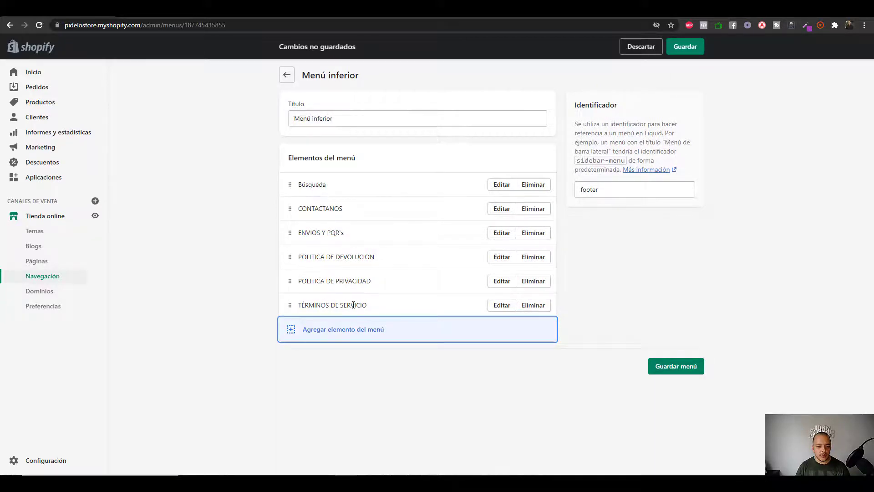
pyautogui.click(683, 47)
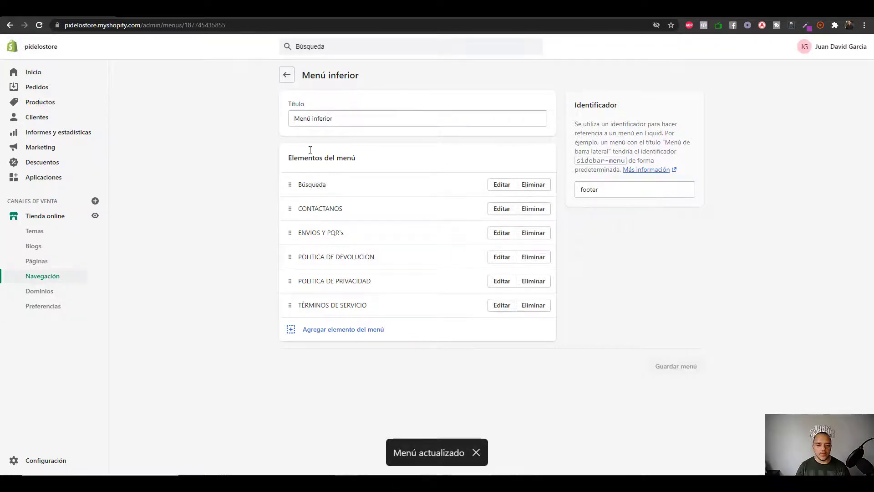
pyautogui.click(284, 76)
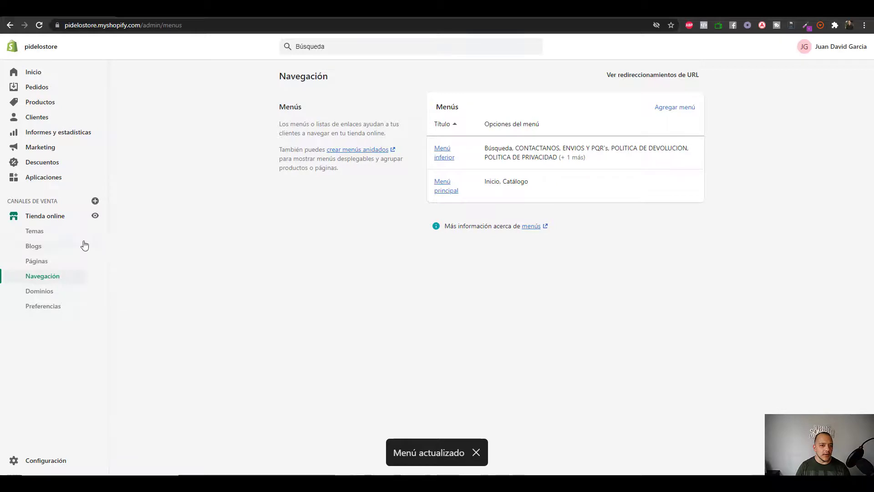
# View the live online store, check the footer menu links, and open the CONTACTANOS page before returning to the home page.
pyautogui.click(96, 216)
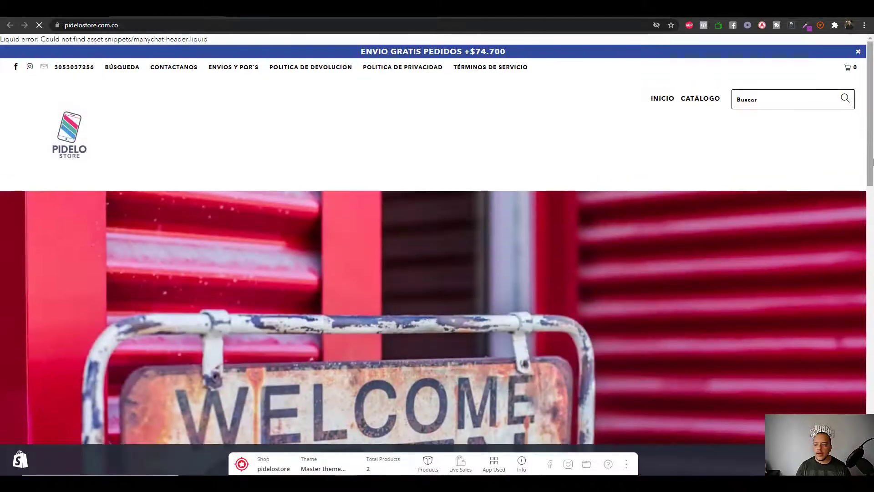
pyautogui.moveTo(871, 66); pyautogui.dragTo(871, 348)
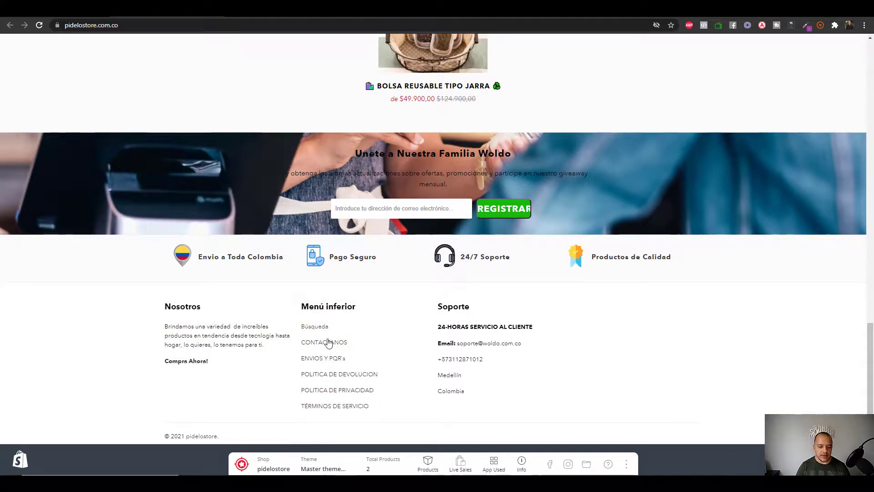
pyautogui.click(329, 342)
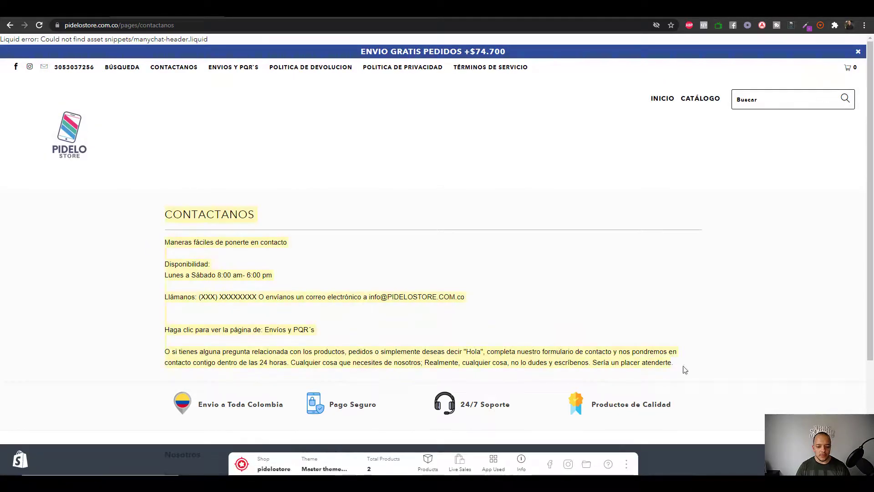
pyautogui.click(9, 26)
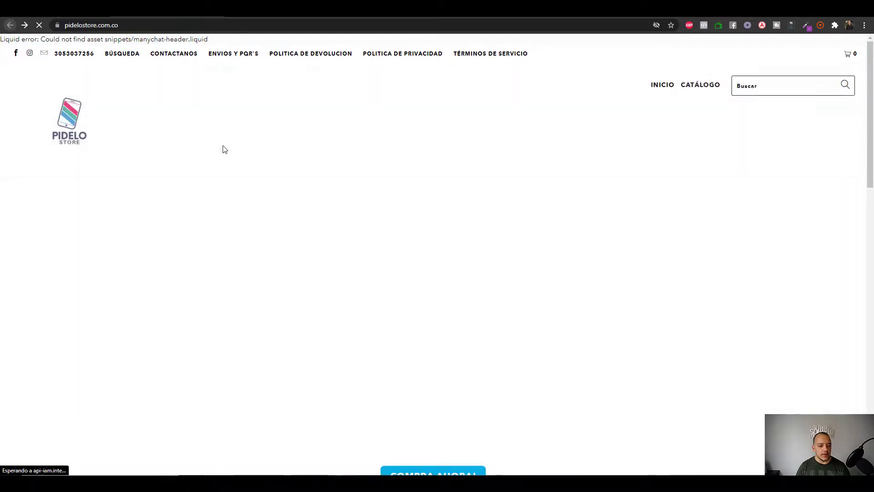